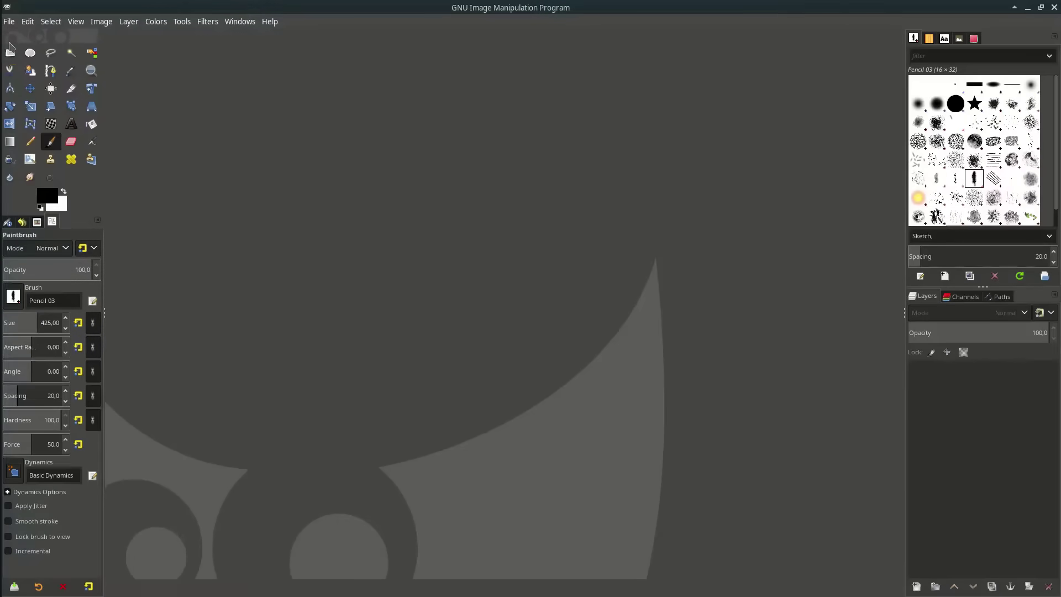
- Create a new portrait image from the A4 (300 ppi) template
click(9, 21)
click(23, 35)
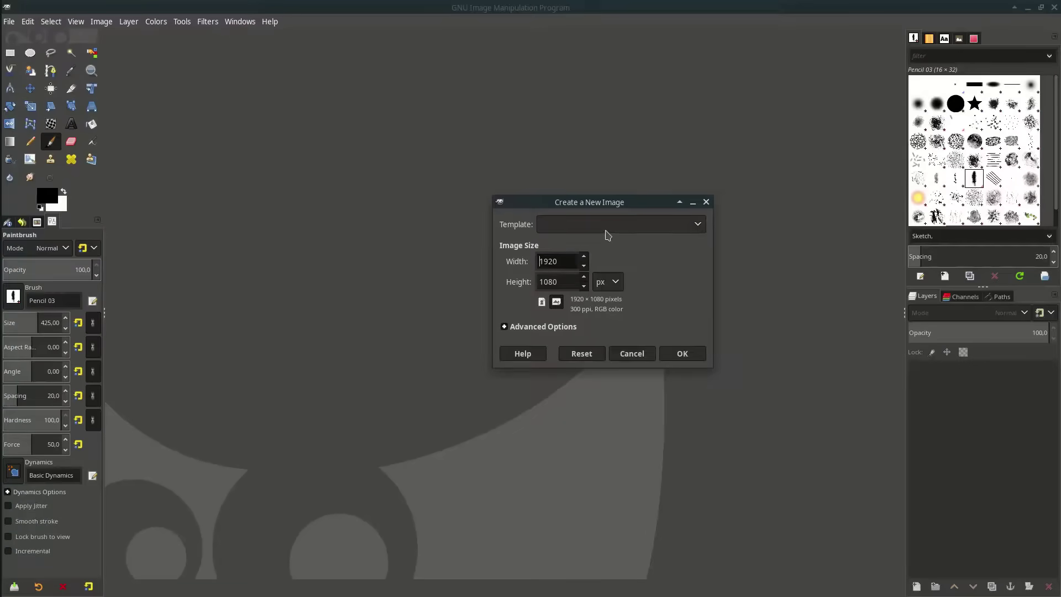
click(608, 235)
click(580, 301)
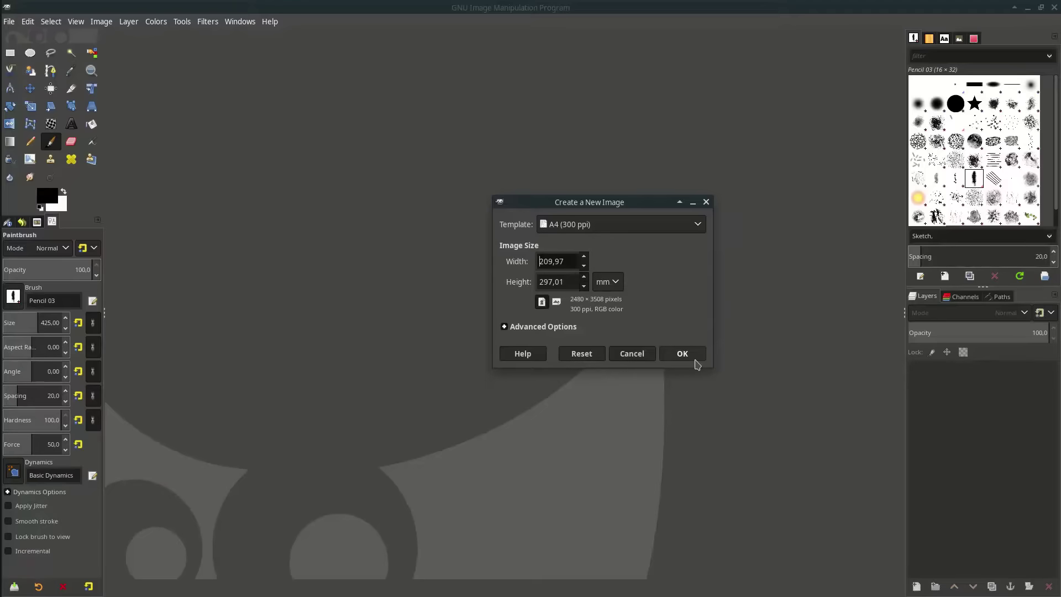
click(695, 358)
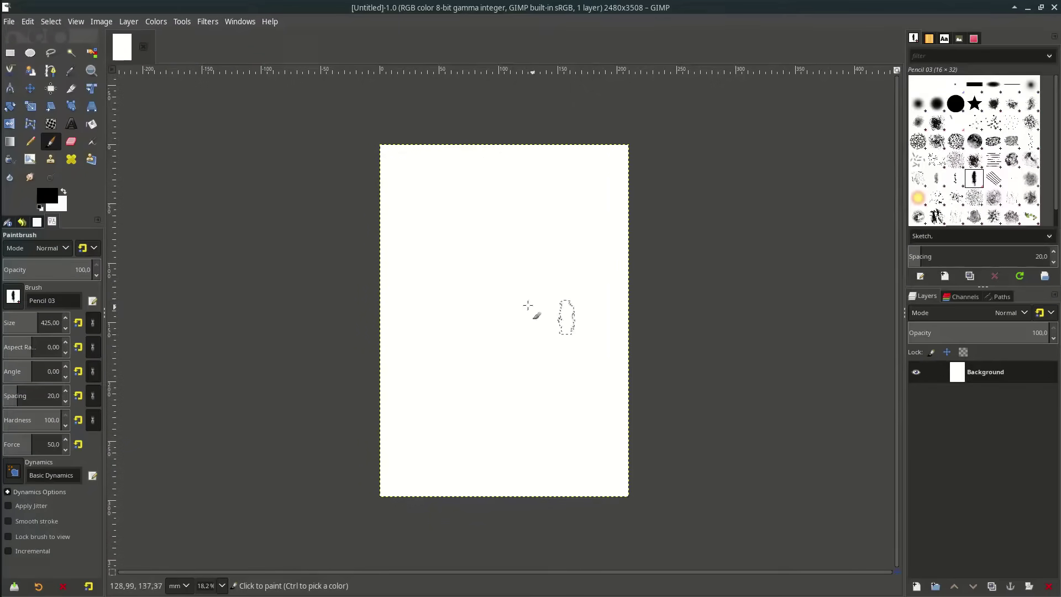
- Import wear-3289266.jpg as a new layer above the white background
key(shift+s)
click(9, 22)
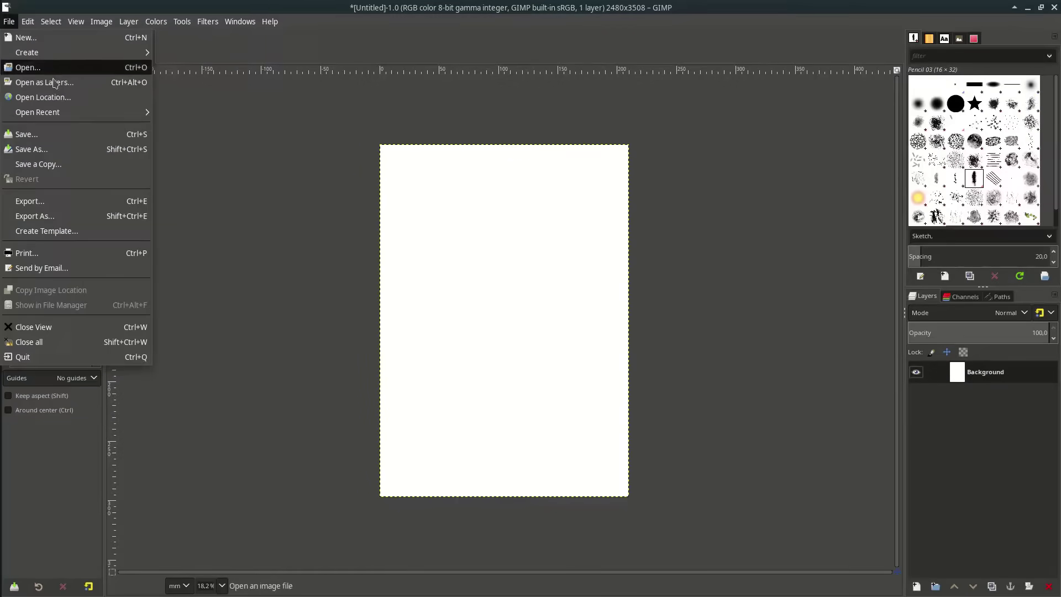
click(33, 80)
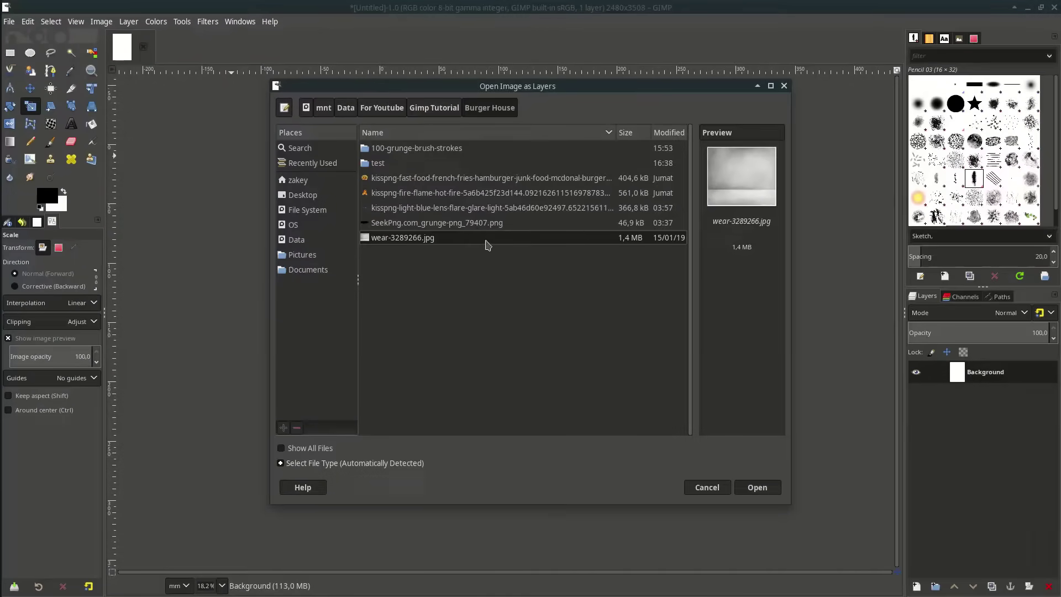
double_click(485, 241)
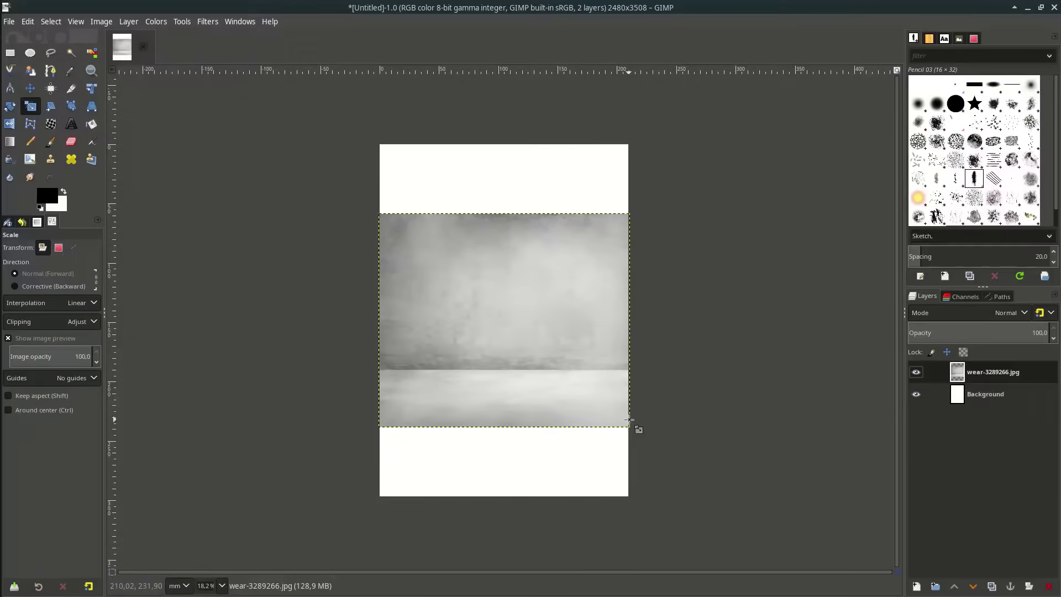
- Scale the wall texture layer from its centre to about 437 × 372 mm, covering the whole page
drag(630, 420, 812, 550)
key(Return)
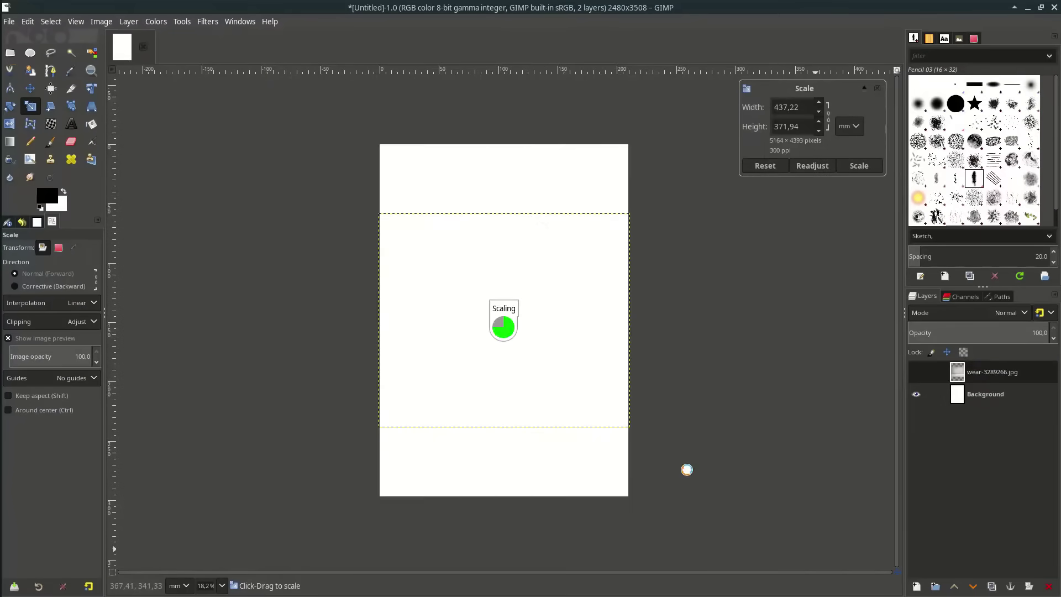
click(30, 88)
mouse_move(486, 289)
mouse_down()
mouse_move(486, 299)
mouse_move(486, 290)
mouse_up()
click(985, 394)
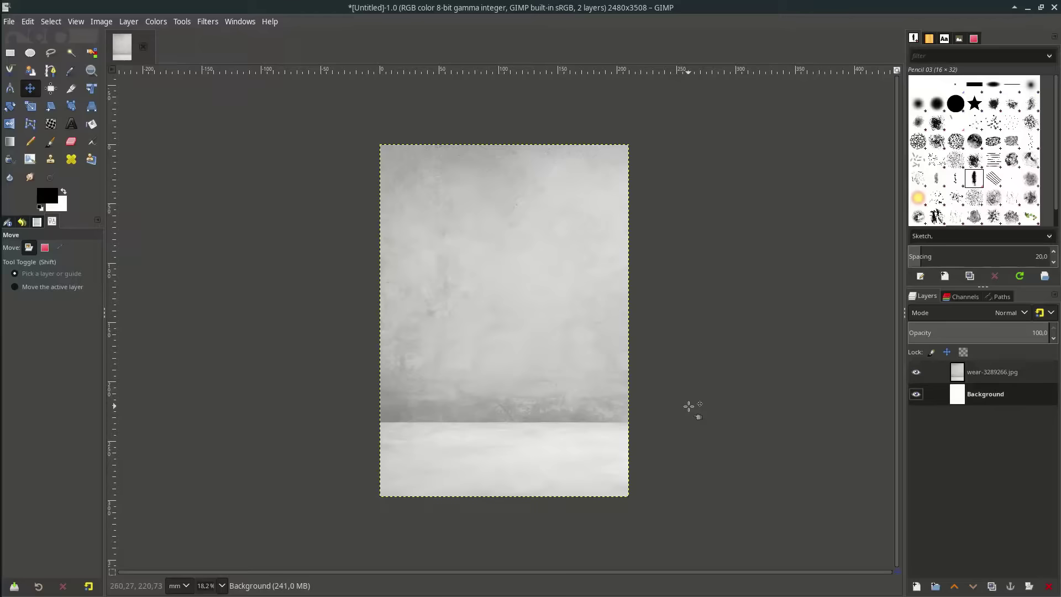
key(Page_Up)
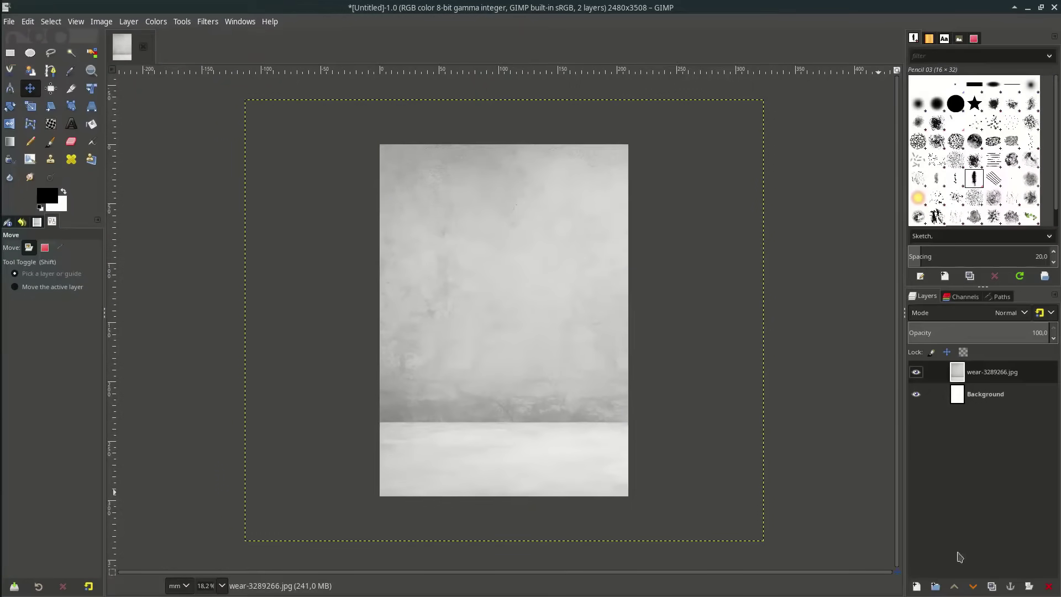
- Add a transparent layer named "background color" on top of the texture and fill it with dark red
click(916, 587)
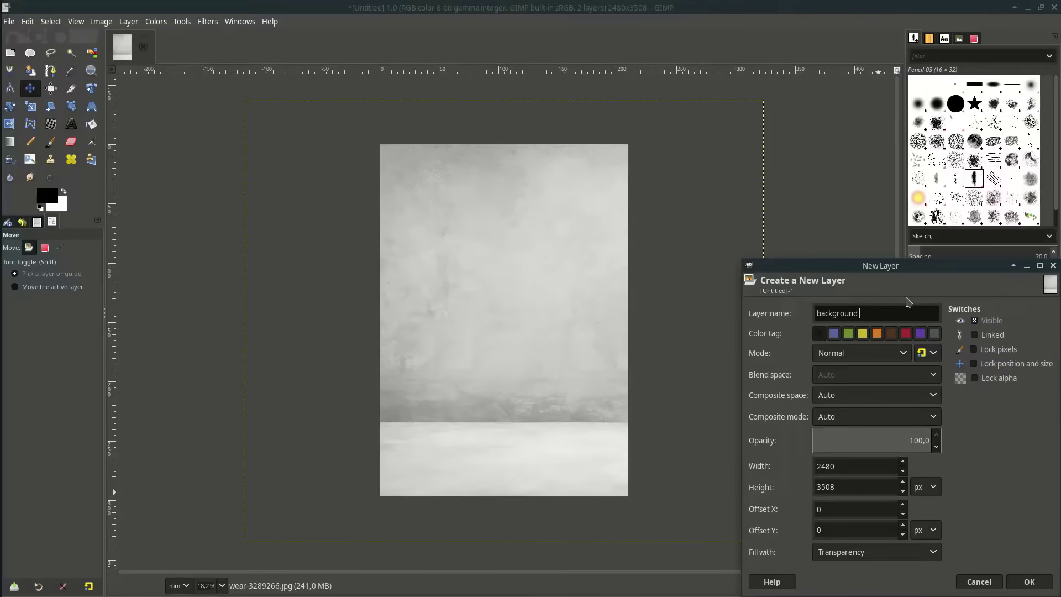
key(Return)
key(shift+b)
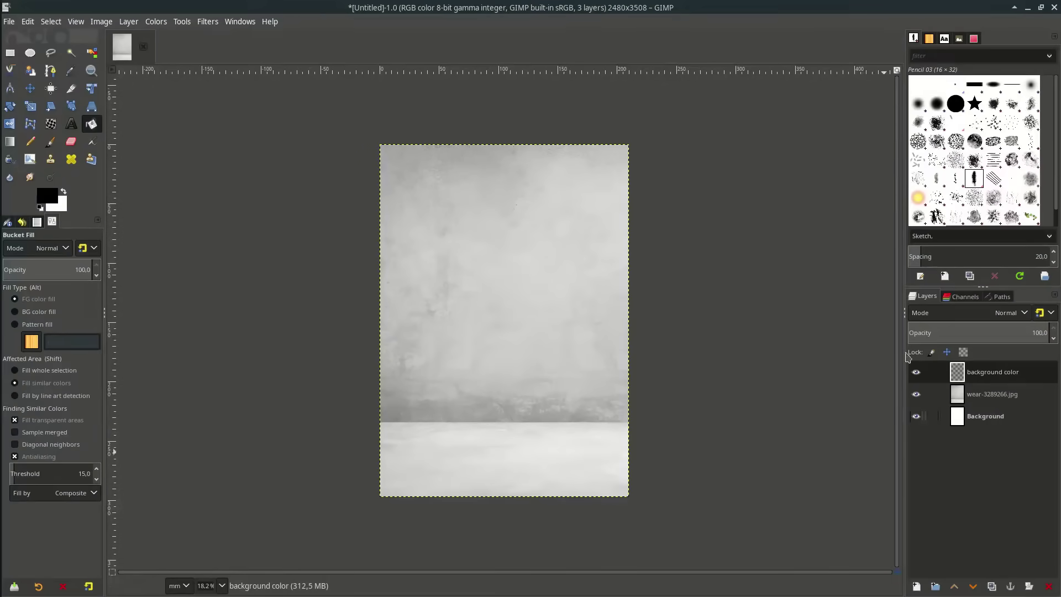
click(47, 195)
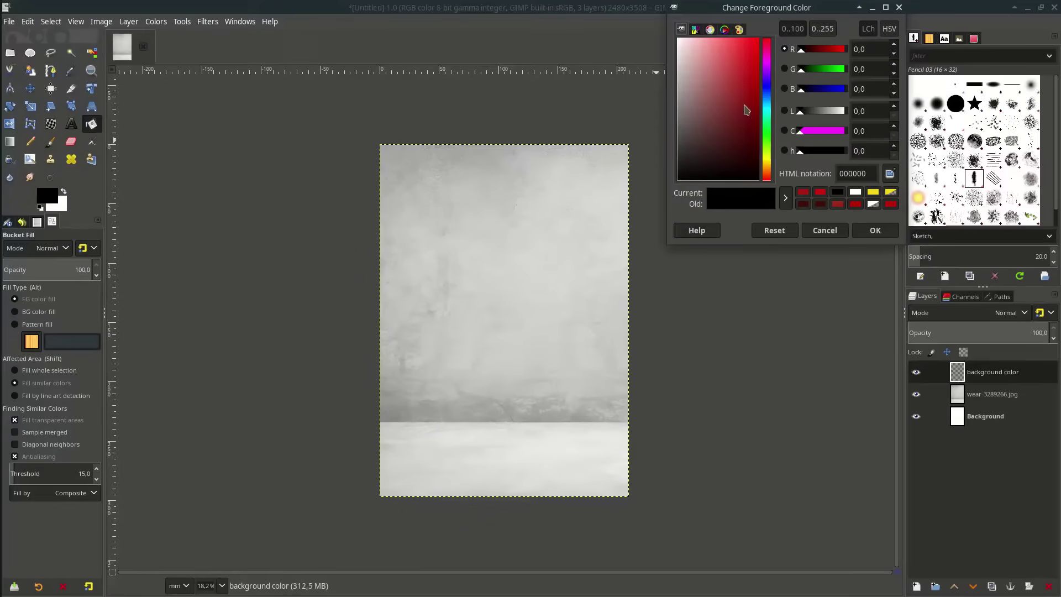
drag(746, 110, 754, 83)
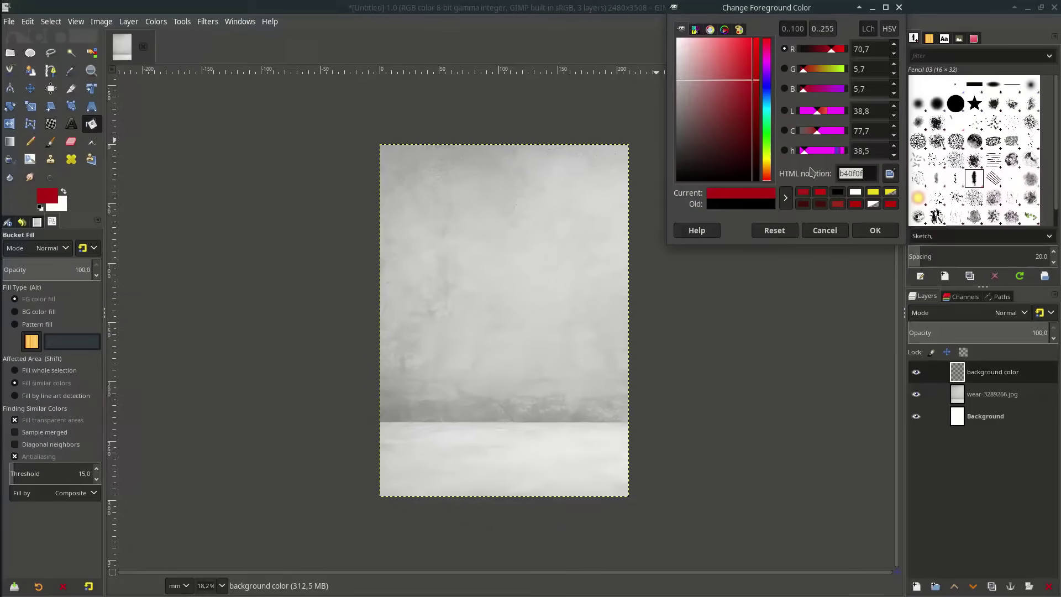
click(876, 231)
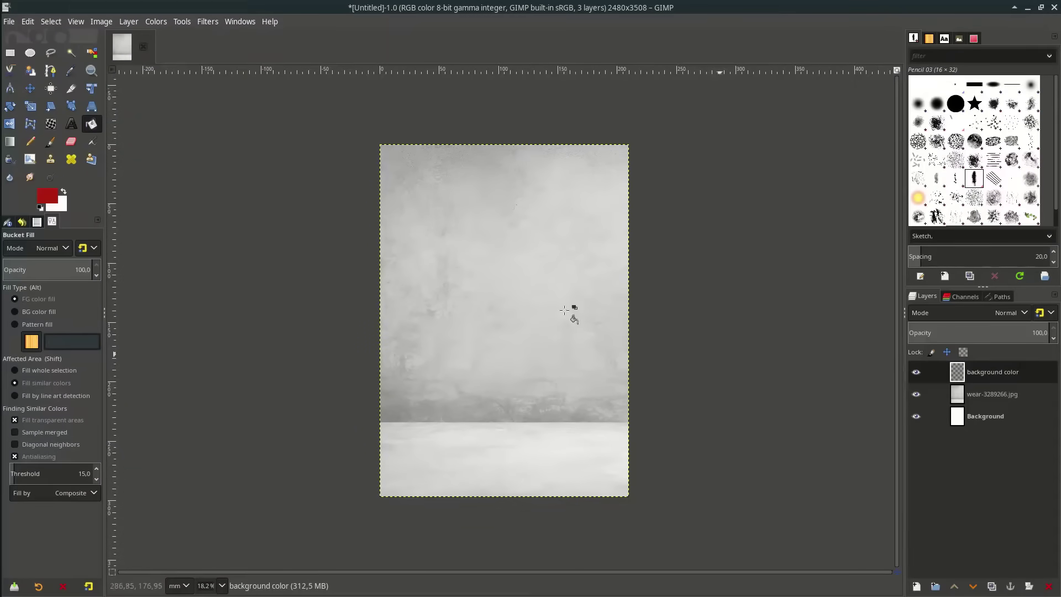
click(528, 310)
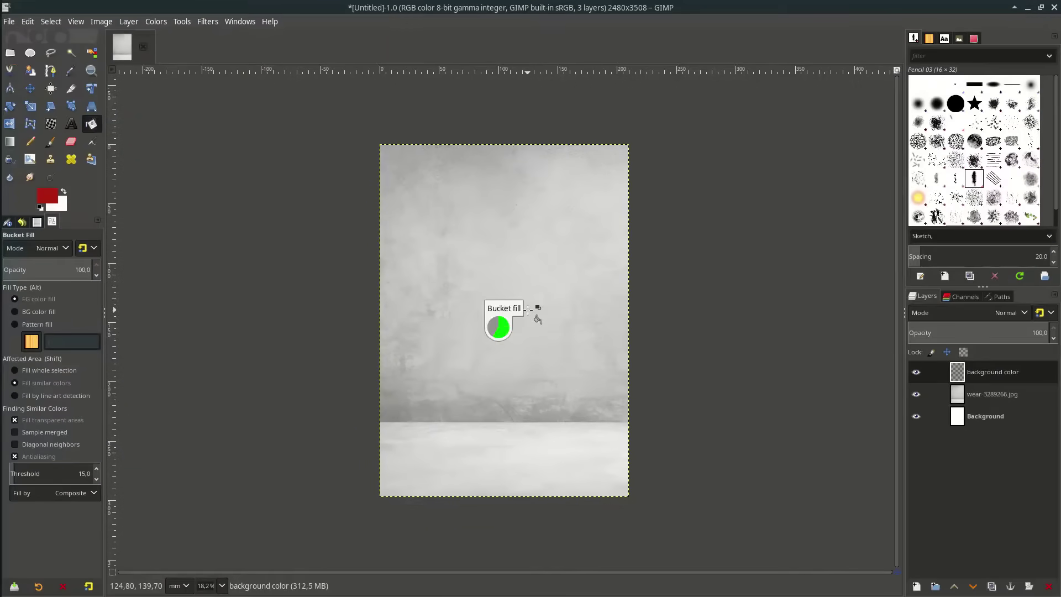
- Set the red colour layer's blend mode to Burn and its opacity to about 91.8
click(1011, 312)
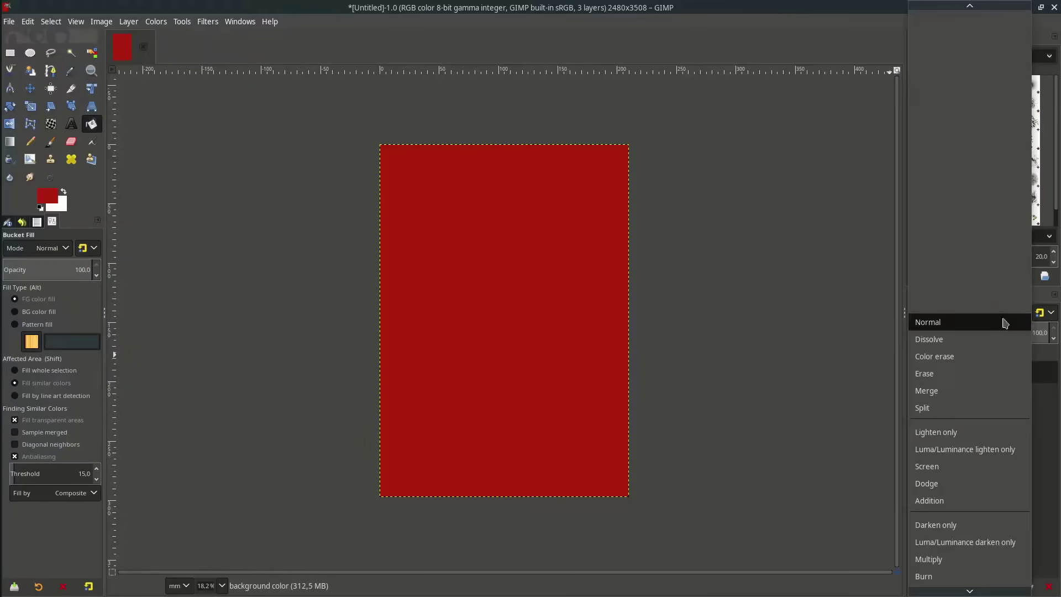
scroll(973, 450, down, 3)
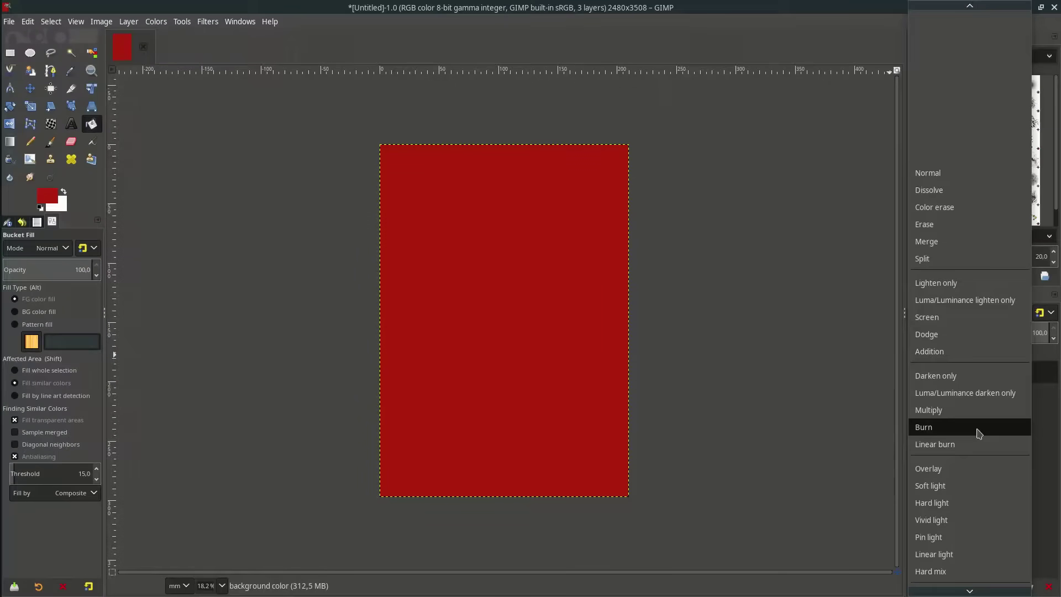
click(980, 428)
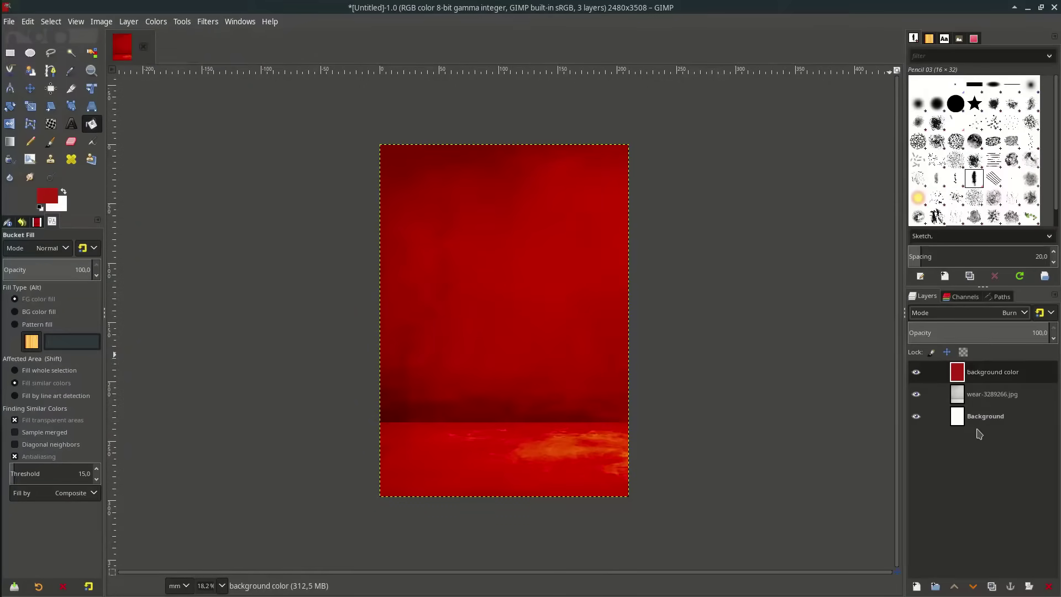
drag(1036, 330, 1038, 331)
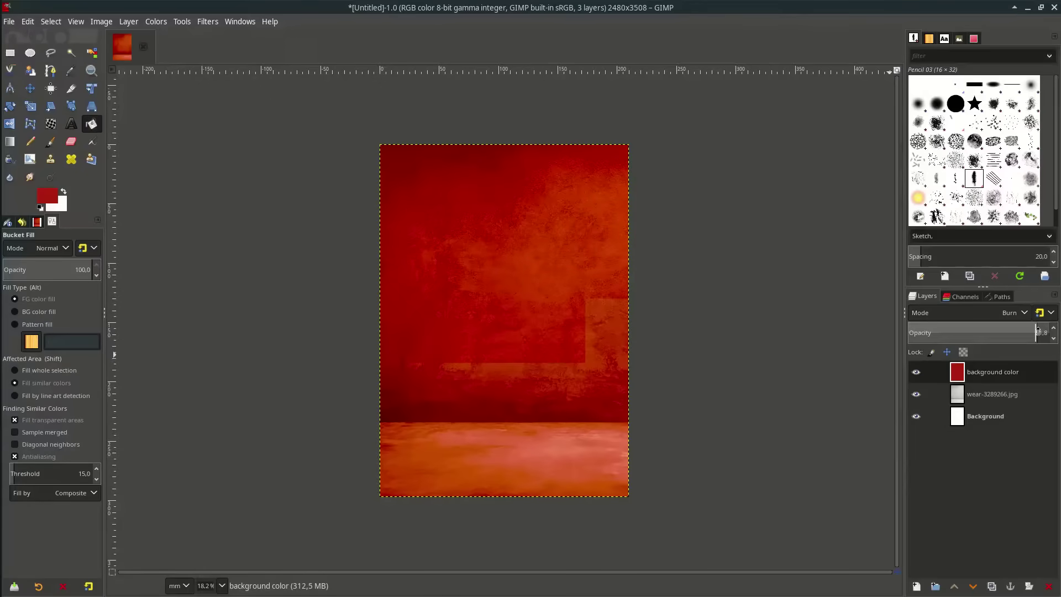
click(984, 398)
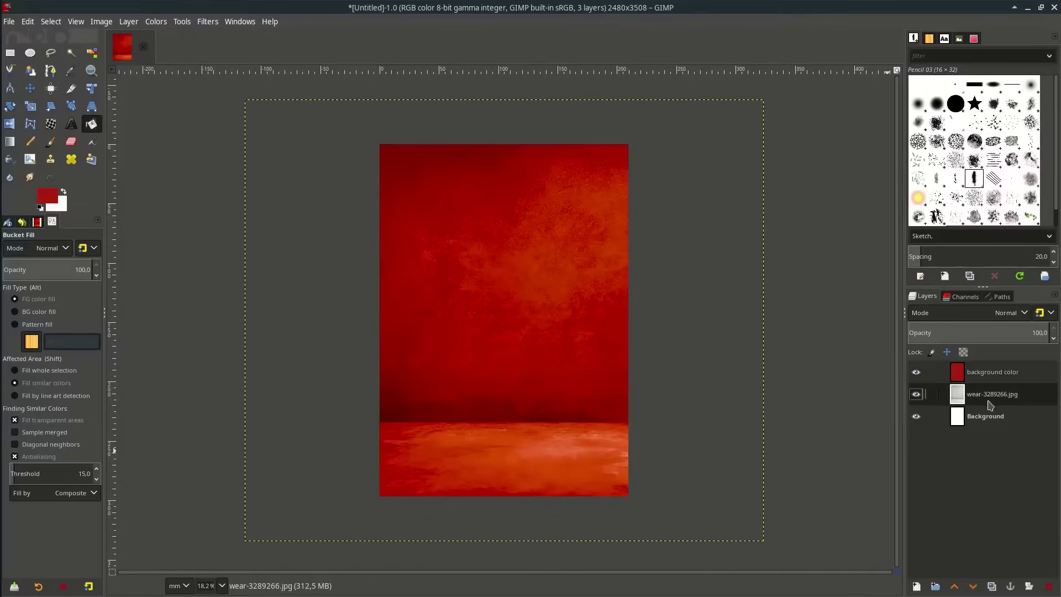
click(1050, 372)
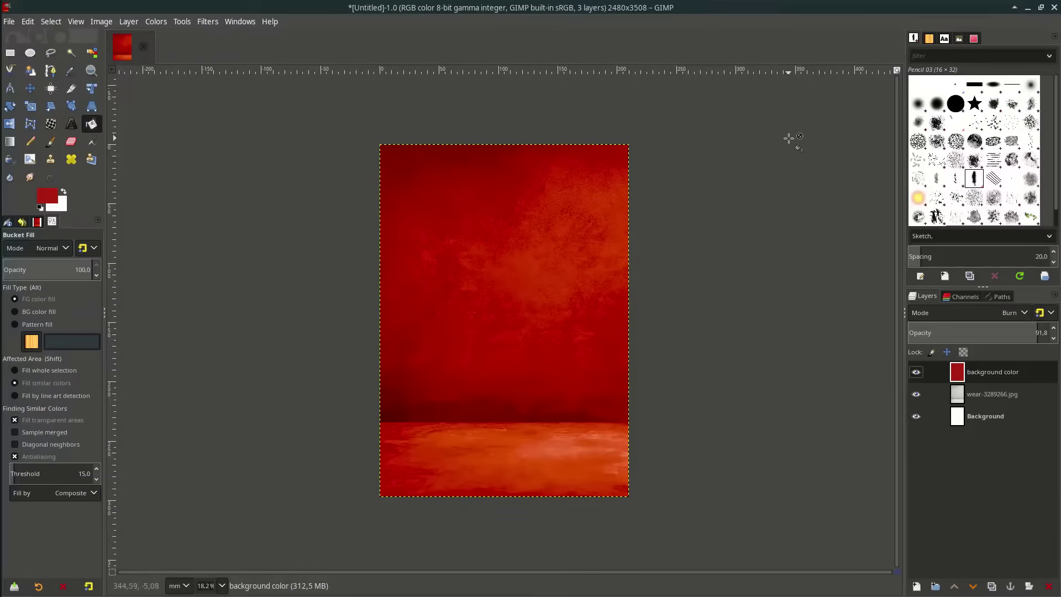
- Import the kisspng-fast-food hamburger PNG as a layer above the red colour layer
click(9, 21)
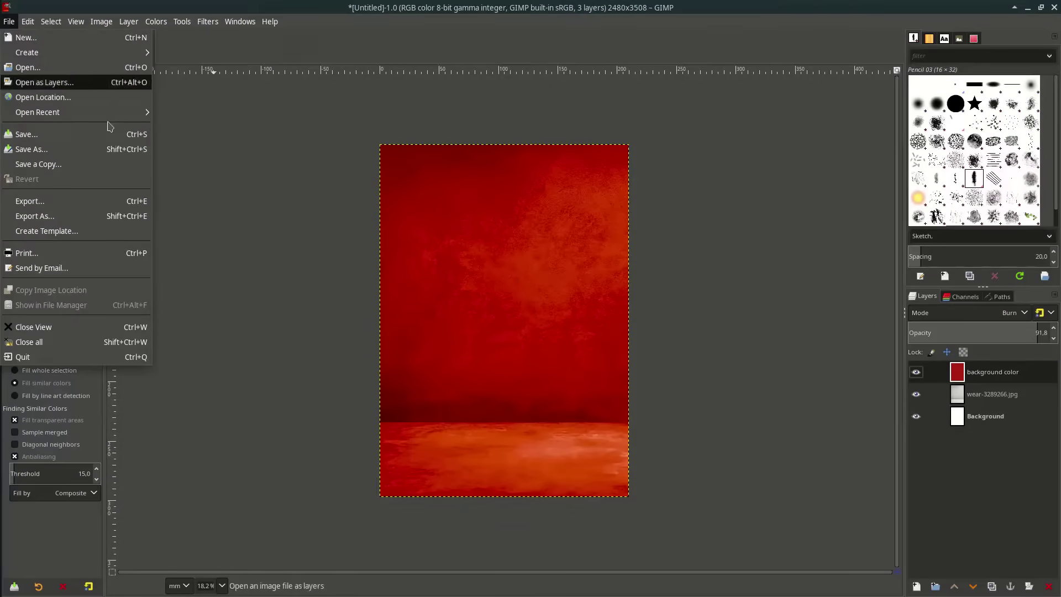
click(90, 82)
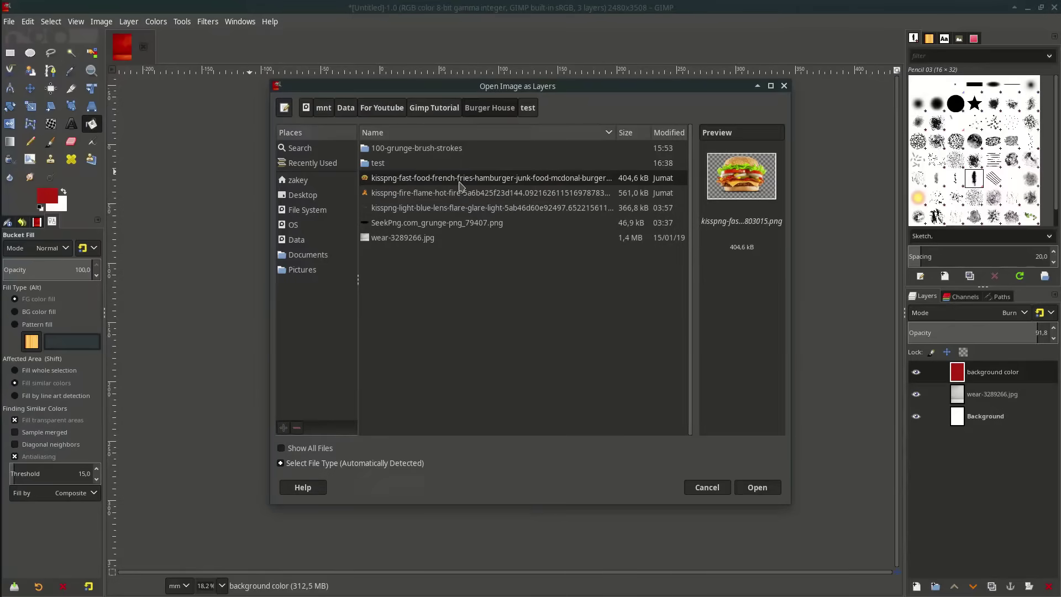
double_click(459, 182)
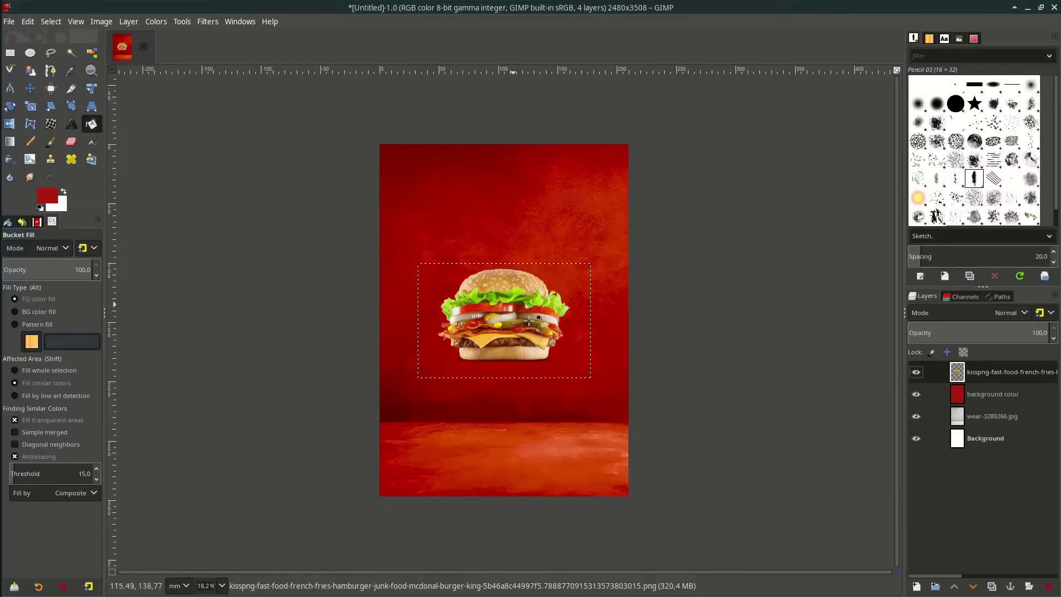
- Scale the burger layer to about 222 × 148 mm and place it centred on the floor in the page's lower half
click(30, 106)
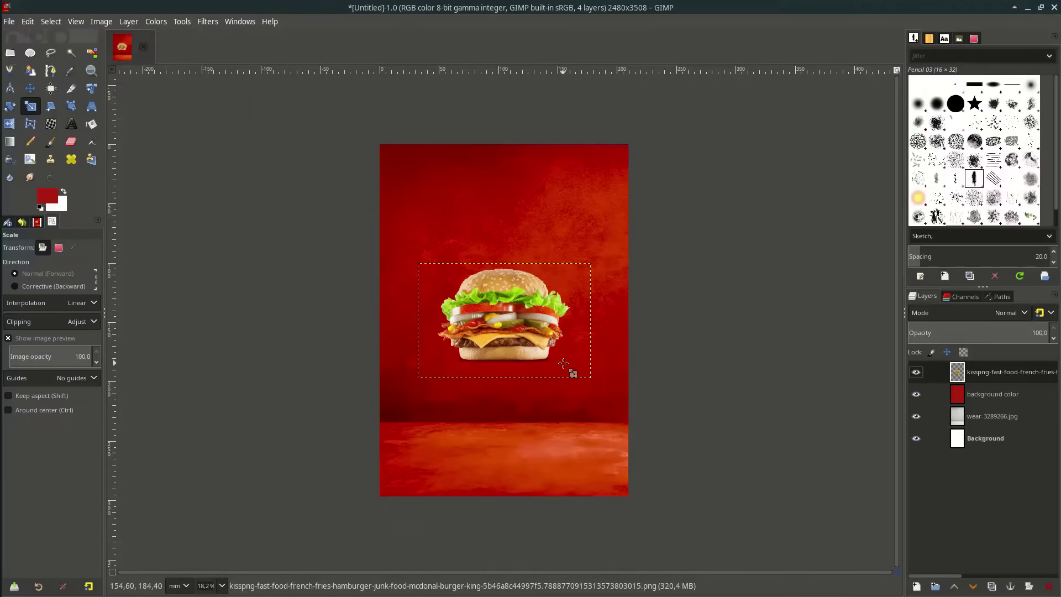
drag(576, 356, 664, 427)
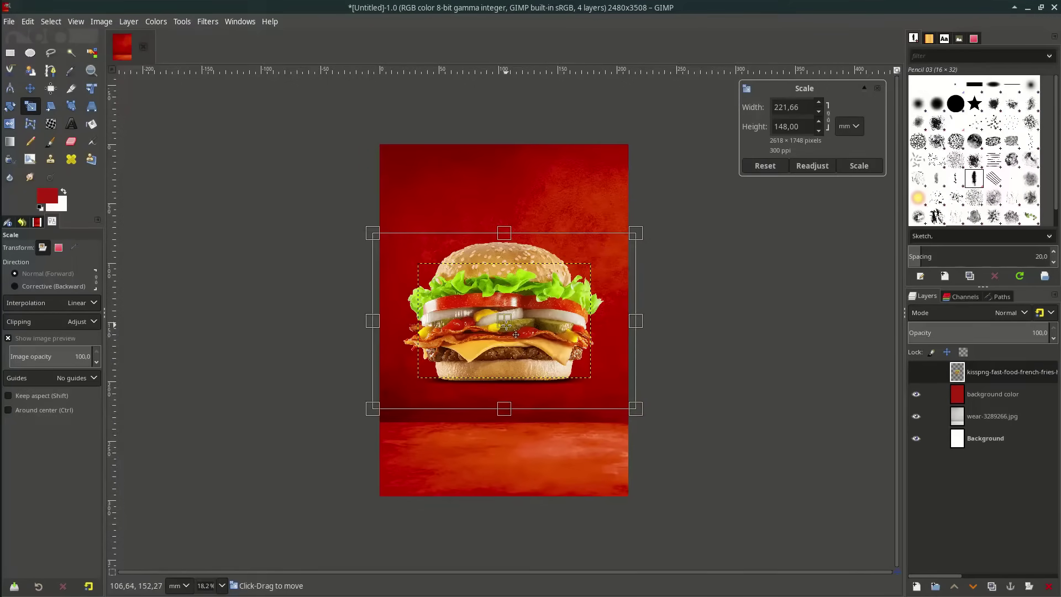
mouse_move(515, 334)
mouse_down()
mouse_move(516, 414)
mouse_move(507, 410)
mouse_up()
key(Return)
key(m)
- Increase the burger layer's contrast with Levels, raising the black input point to about 30, lowering the white point and fine-tuning the midtones
click(983, 395)
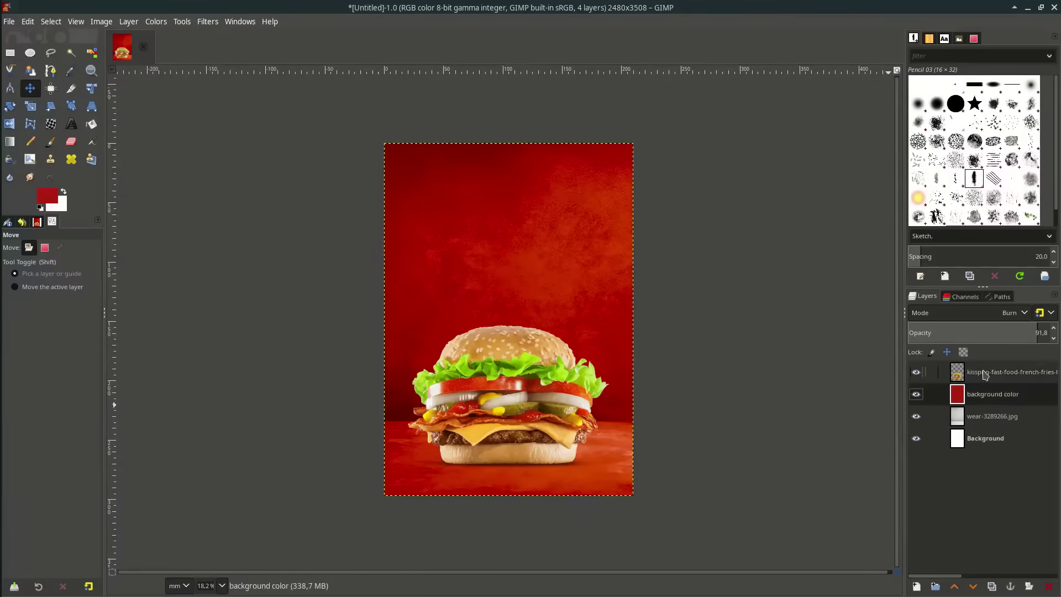
click(985, 373)
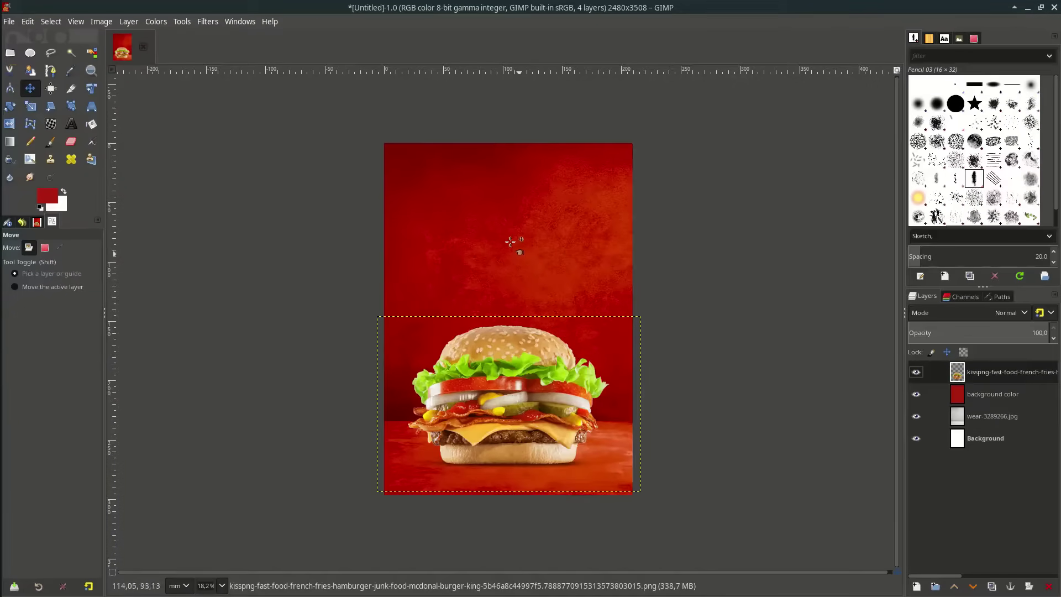
click(161, 21)
click(224, 160)
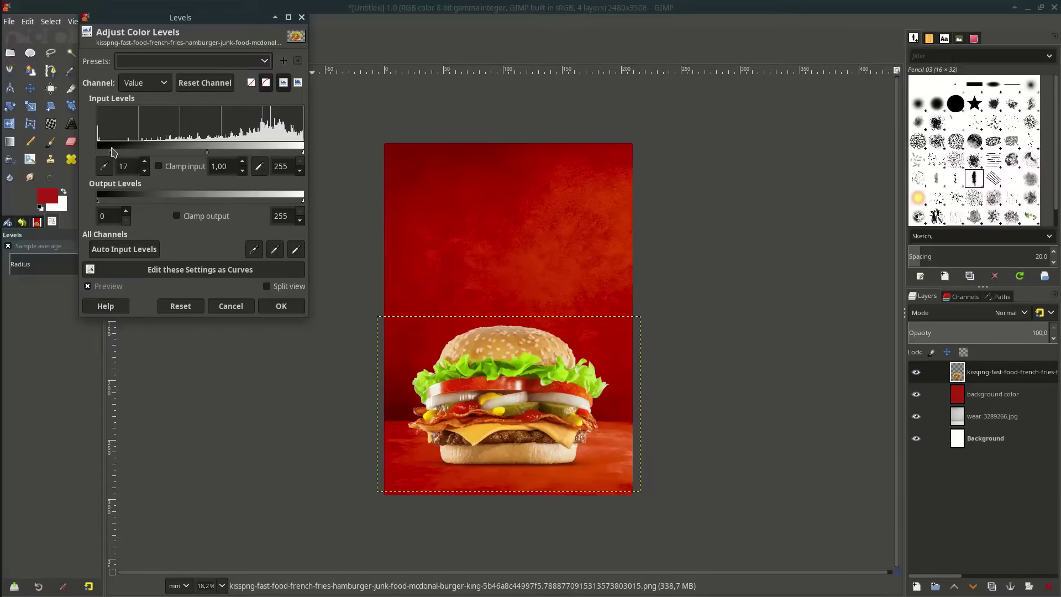
drag(120, 150, 120, 151)
drag(212, 151, 207, 151)
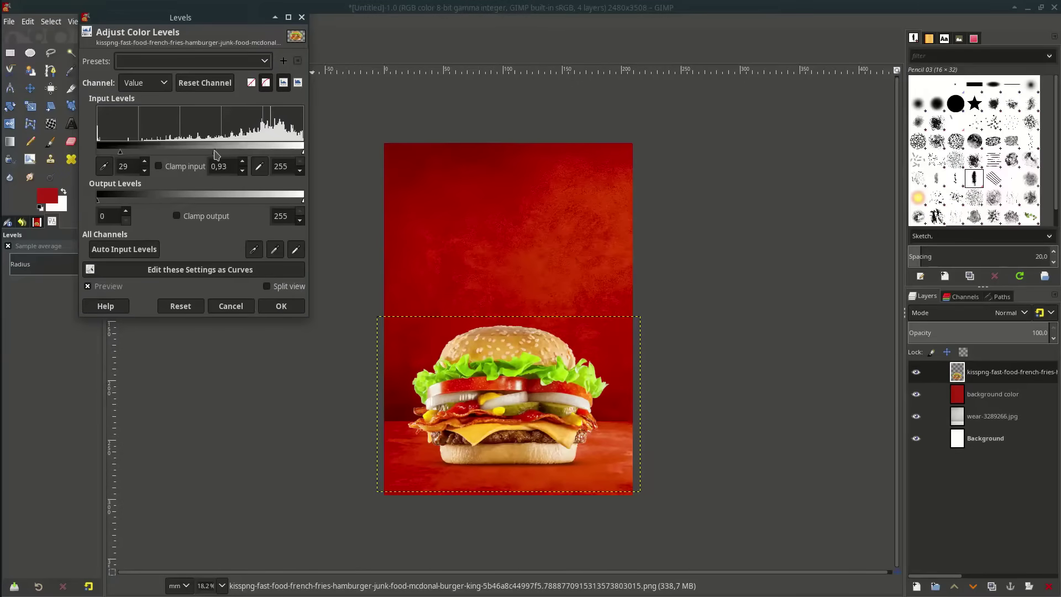
drag(302, 151, 292, 151)
drag(121, 151, 123, 151)
drag(203, 151, 206, 149)
key(Return)
click(32, 88)
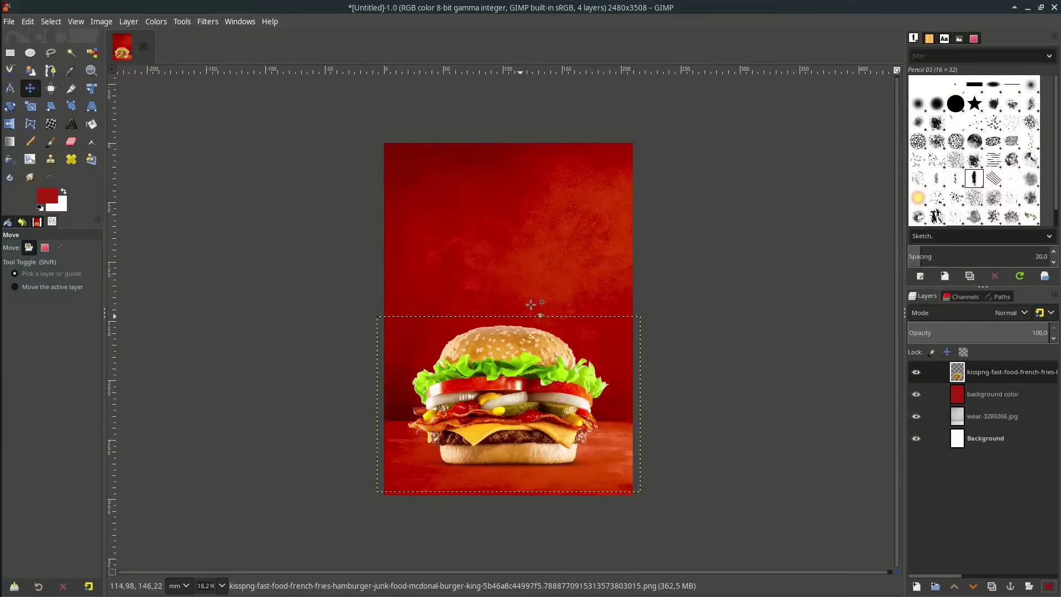
- Import the kisspng-fire-flame-hot-fire PNG as a layer and place it directly beneath the burger layer
click(992, 440)
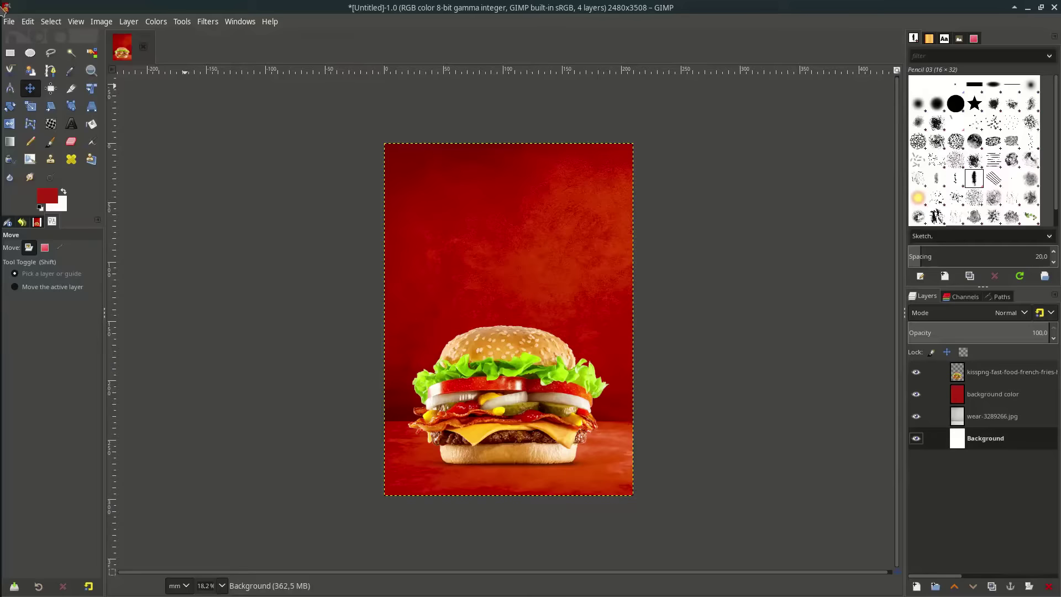
click(9, 21)
click(44, 83)
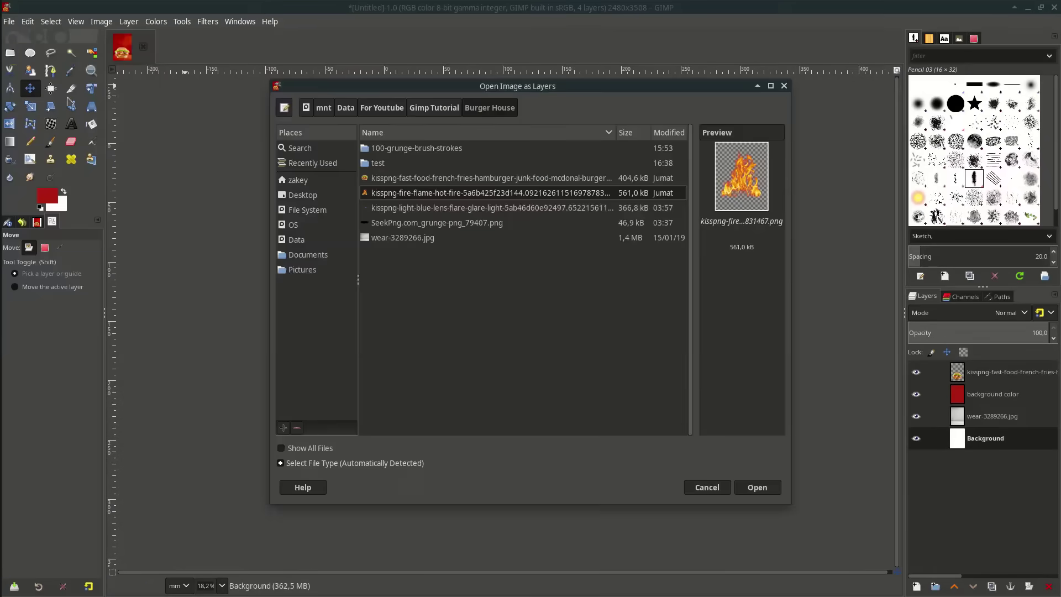
double_click(441, 193)
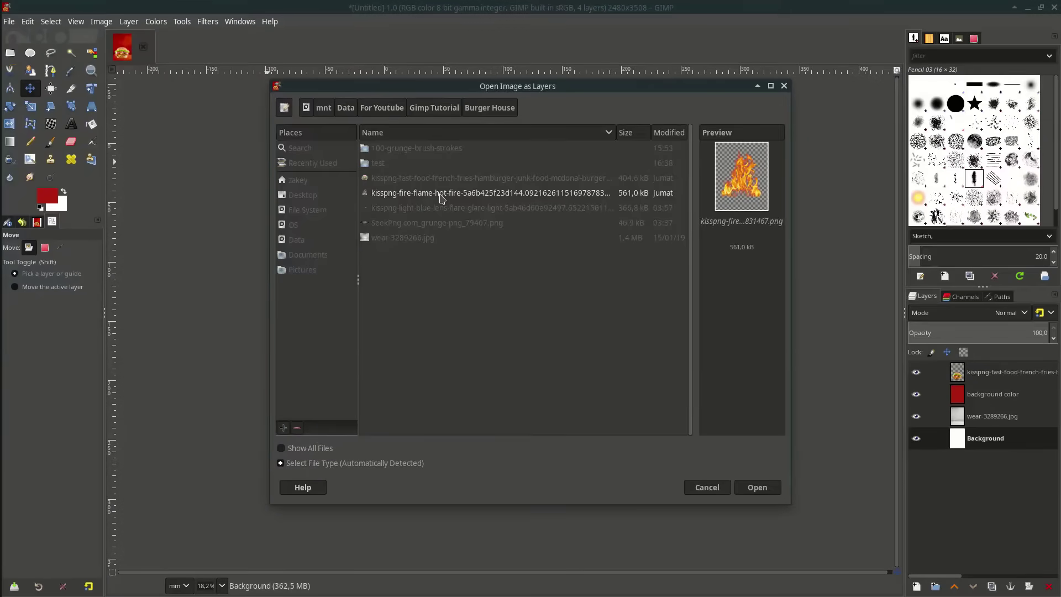
drag(992, 442, 1015, 393)
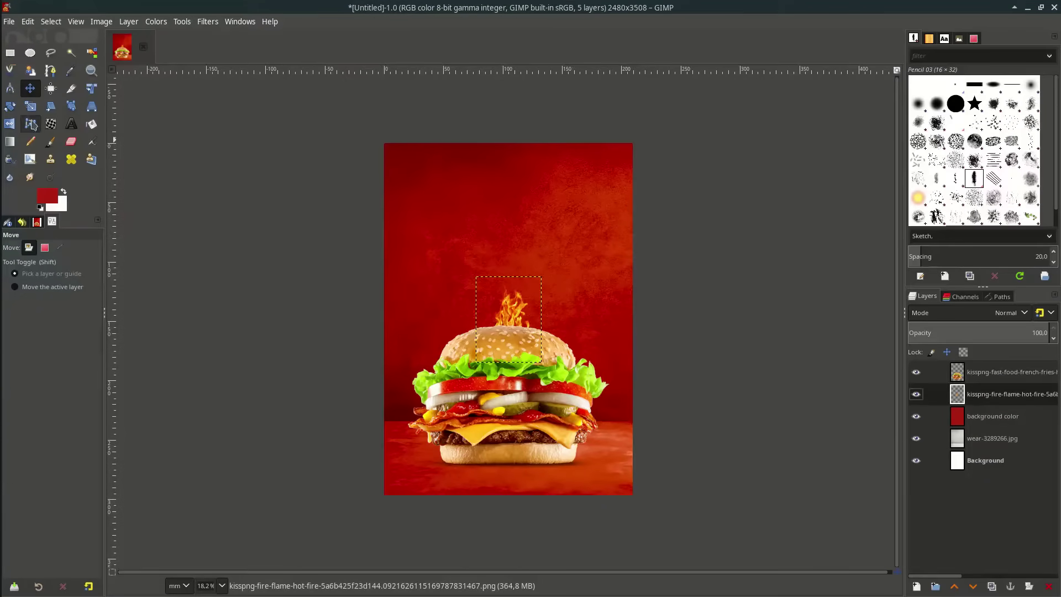
- Scale up the flame layer so its bounds span nearly the page's full width and reach well above the burger
click(30, 106)
drag(535, 366, 628, 494)
key(Return)
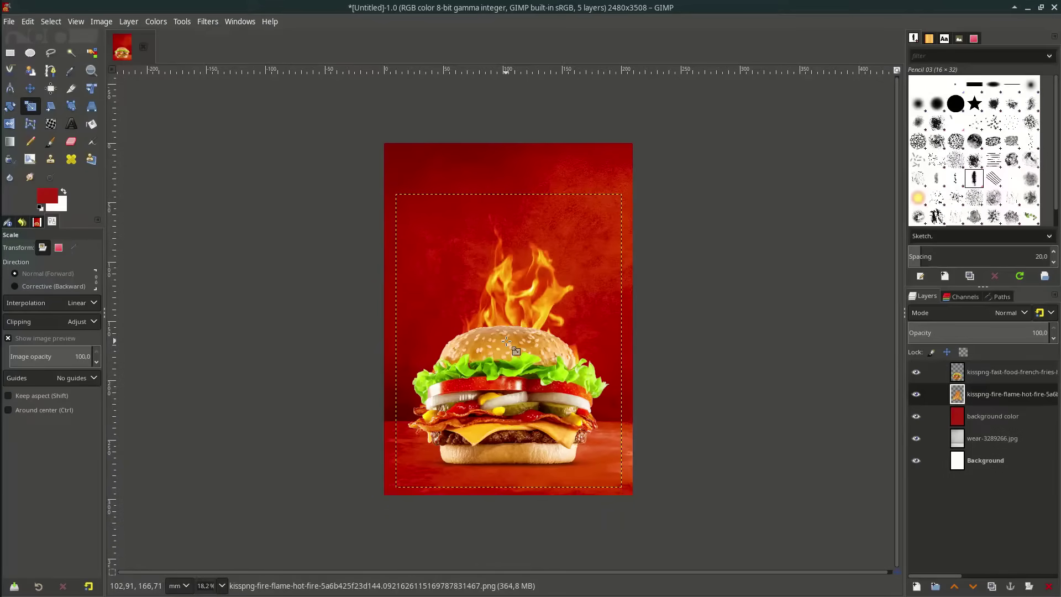
- Duplicate the flame layer, scale the copy to about 154 × 200 mm and place it behind the burger's left side
click(30, 88)
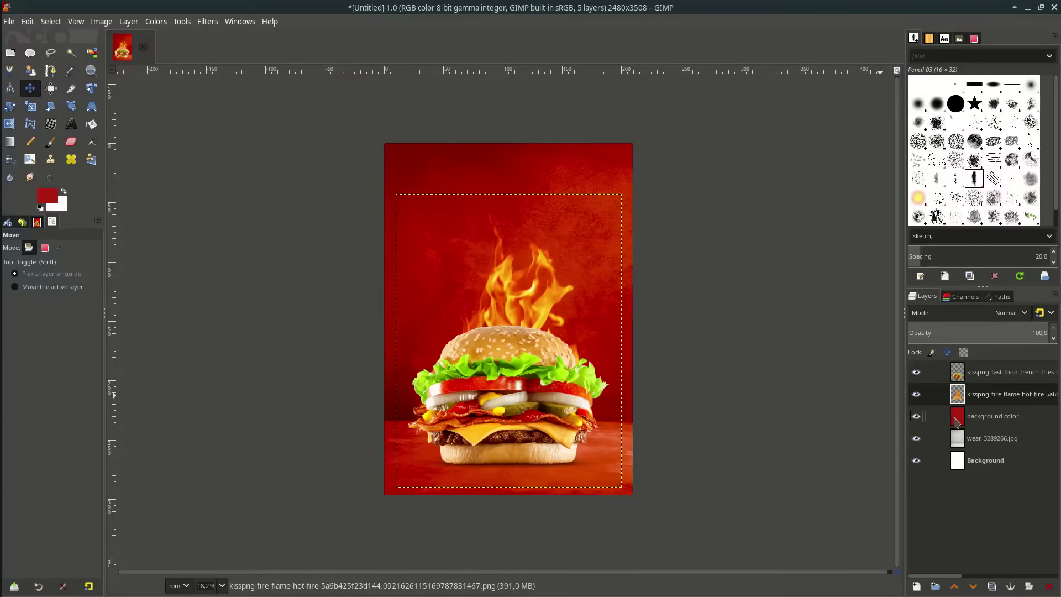
click(993, 587)
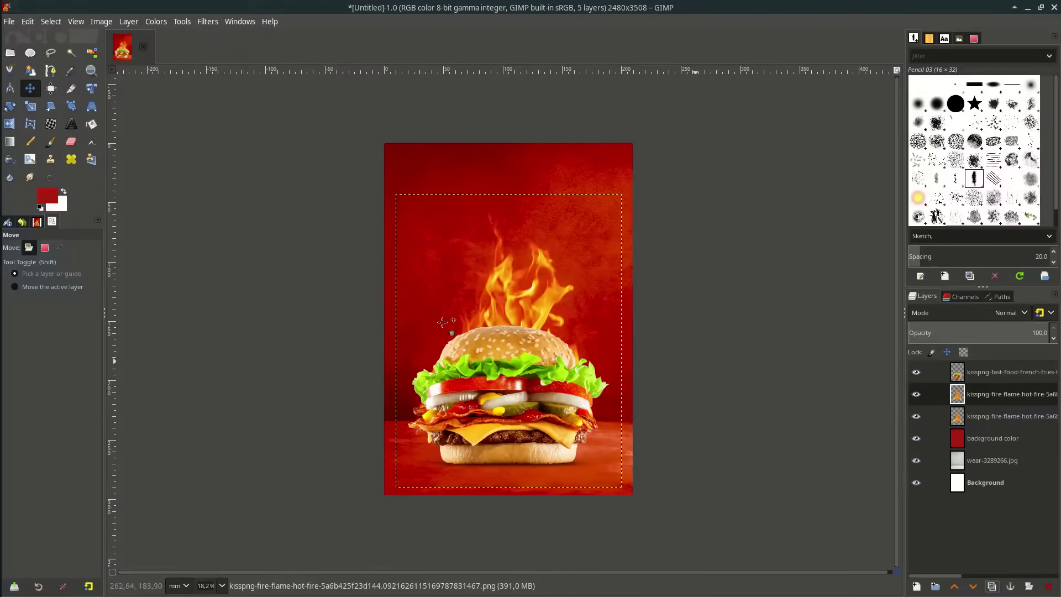
drag(504, 311, 436, 348)
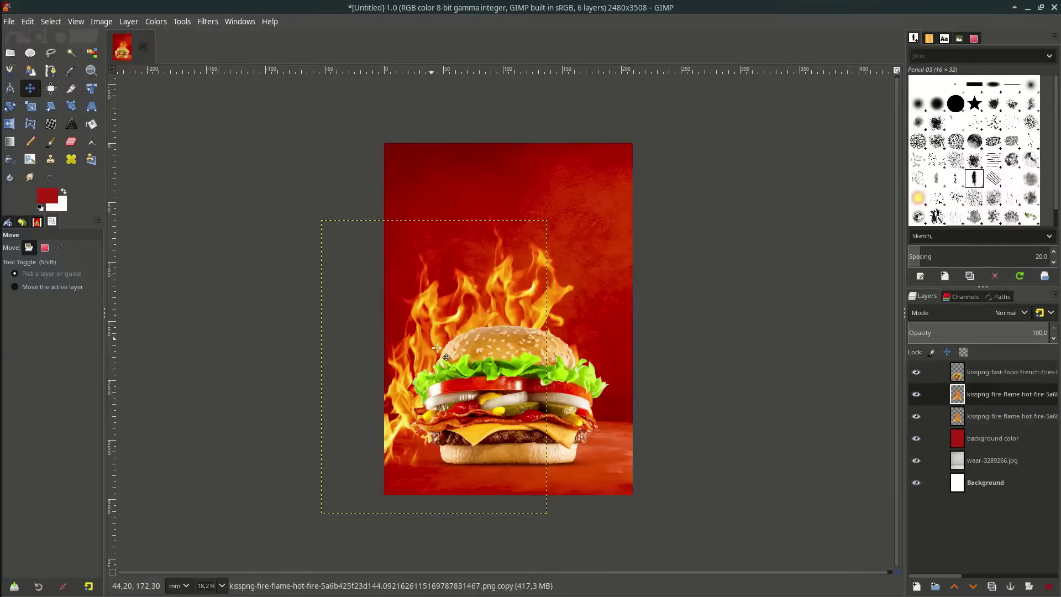
key(shift+s)
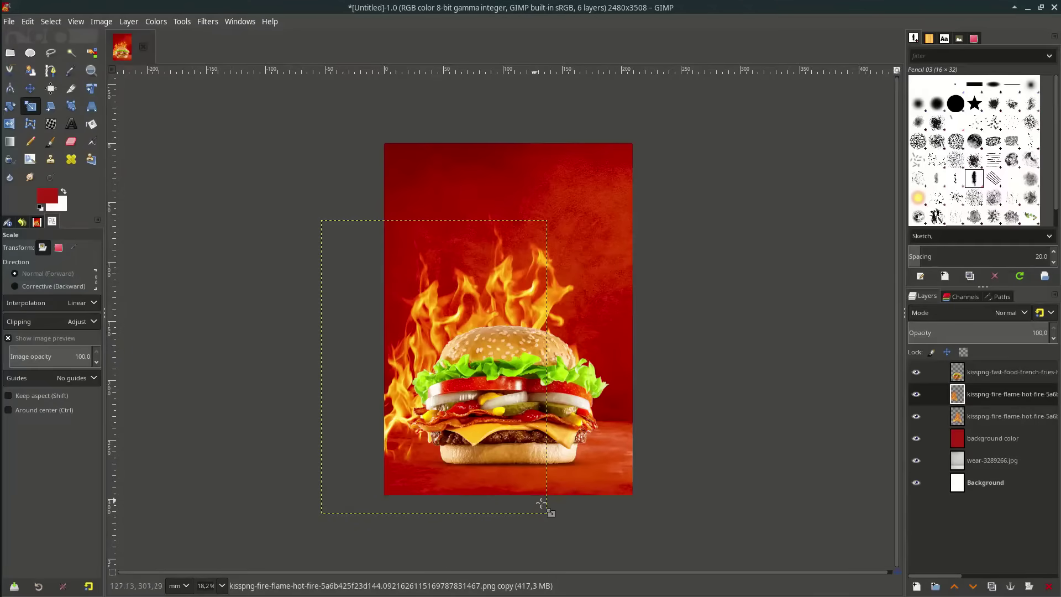
drag(542, 503, 488, 453)
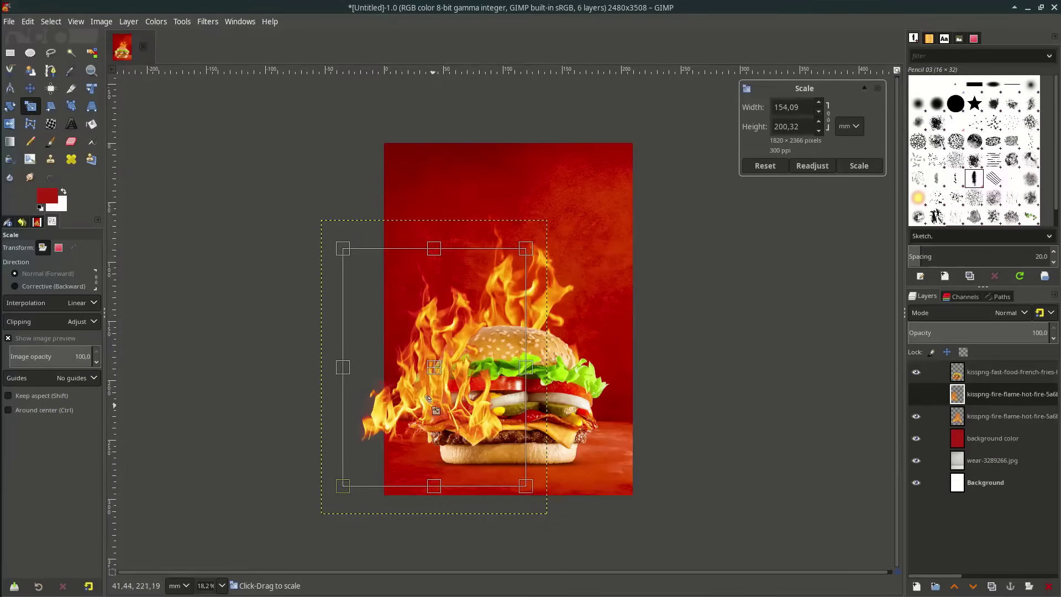
drag(440, 377, 437, 382)
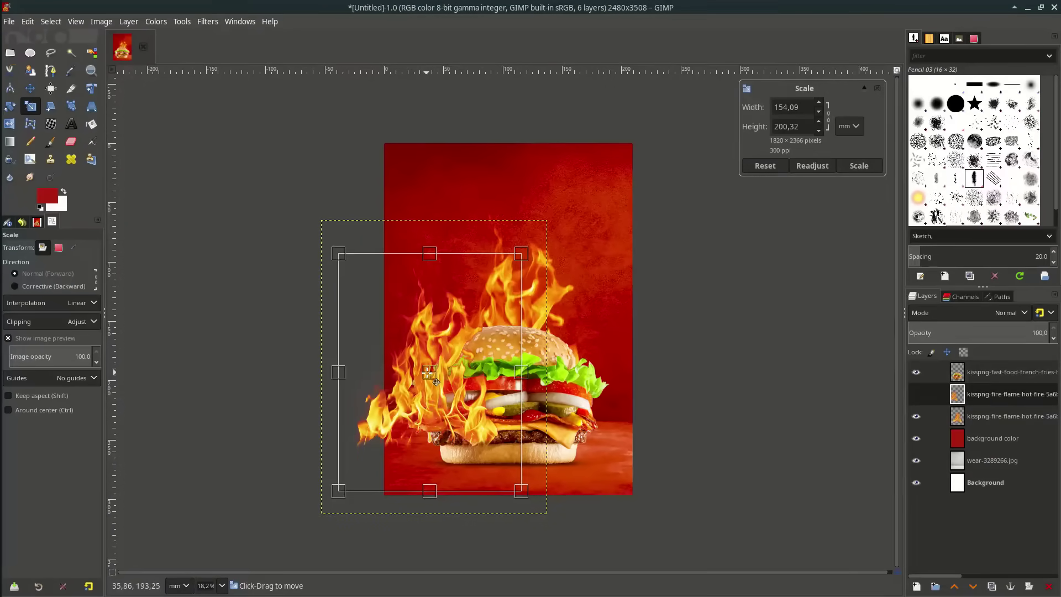
key(Return)
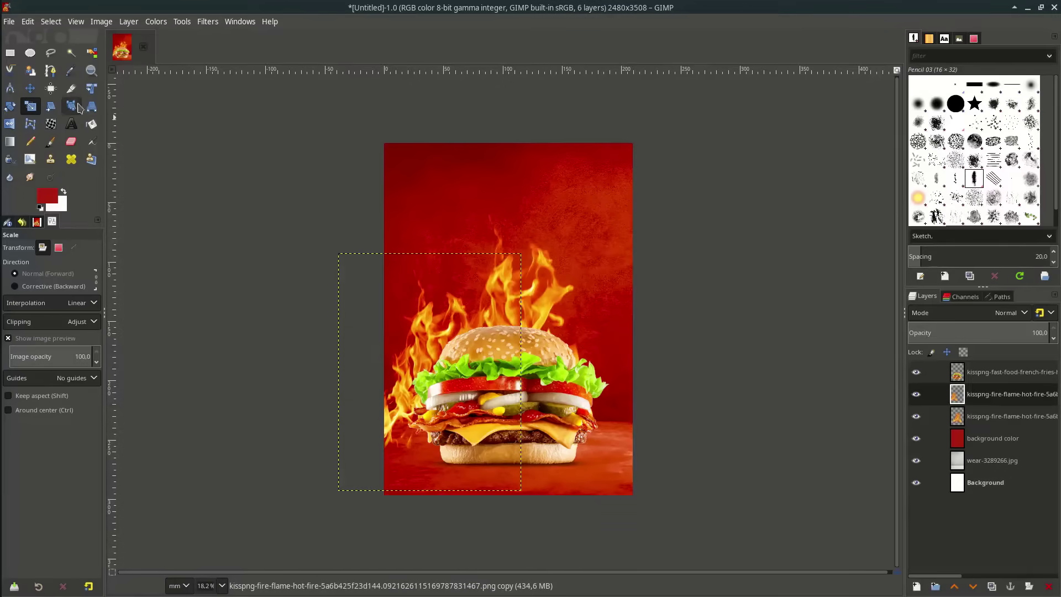
- Duplicate the smaller flame layer and place the copy behind the burger's right side
click(30, 88)
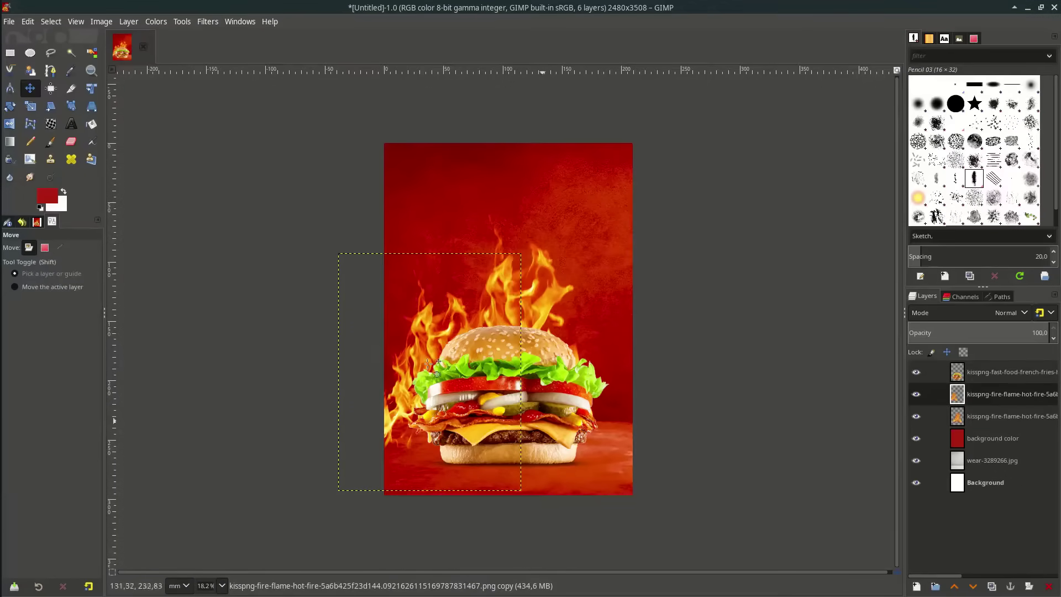
click(992, 588)
drag(425, 338, 578, 355)
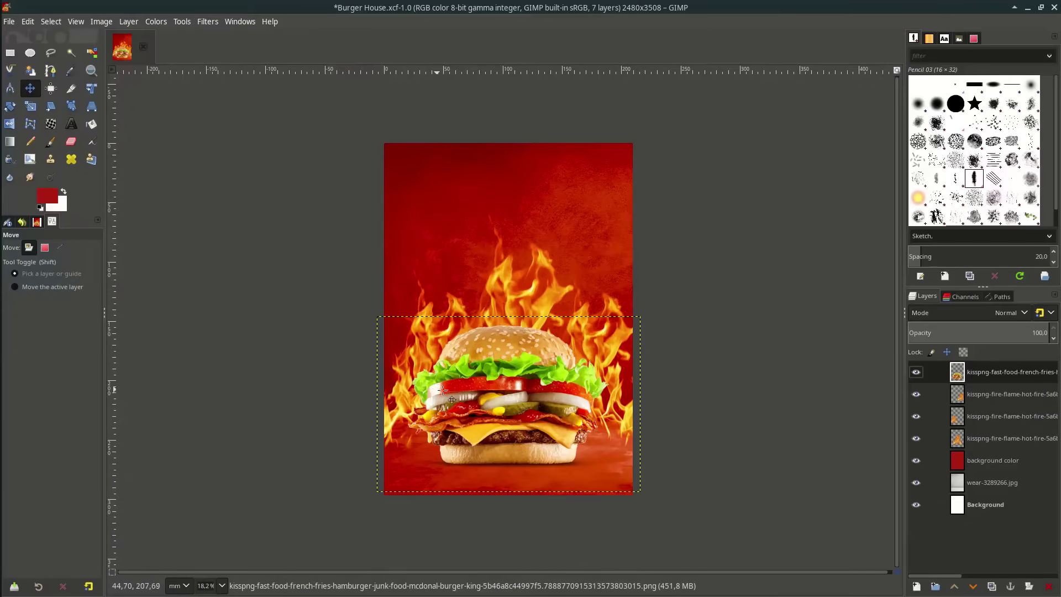
- Import the kisspng-light-blue-lens-flare PNG as a layer above the burger and place the flare on the burger's left edge beside the tomato
click(8, 22)
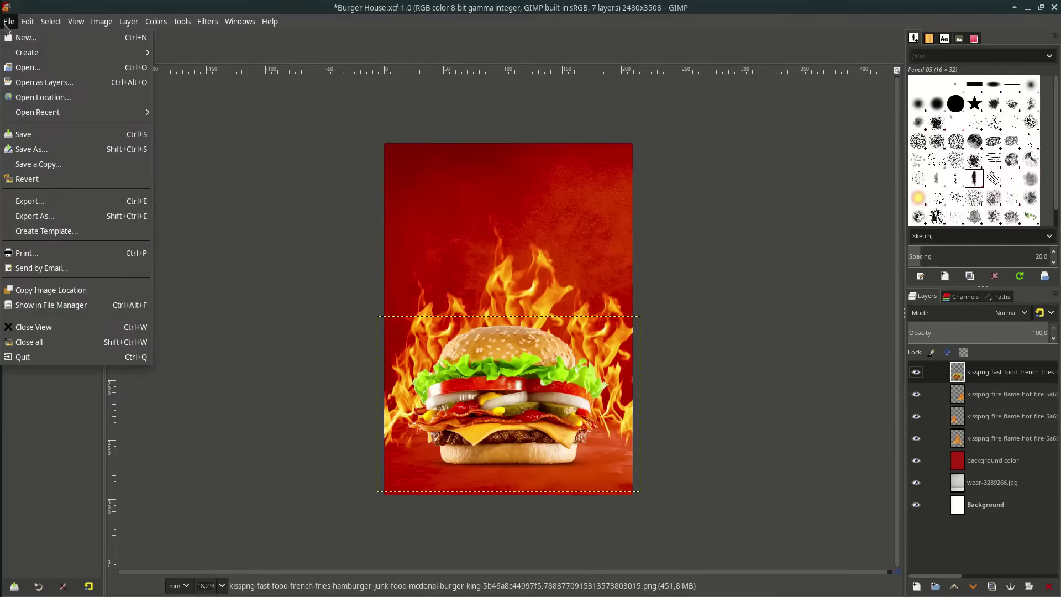
click(34, 83)
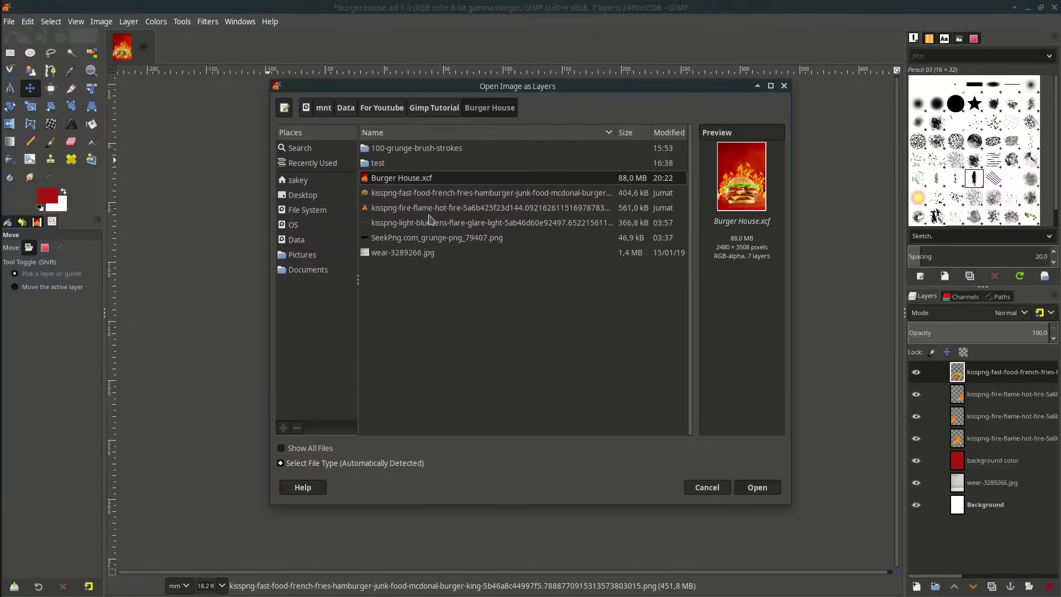
double_click(430, 221)
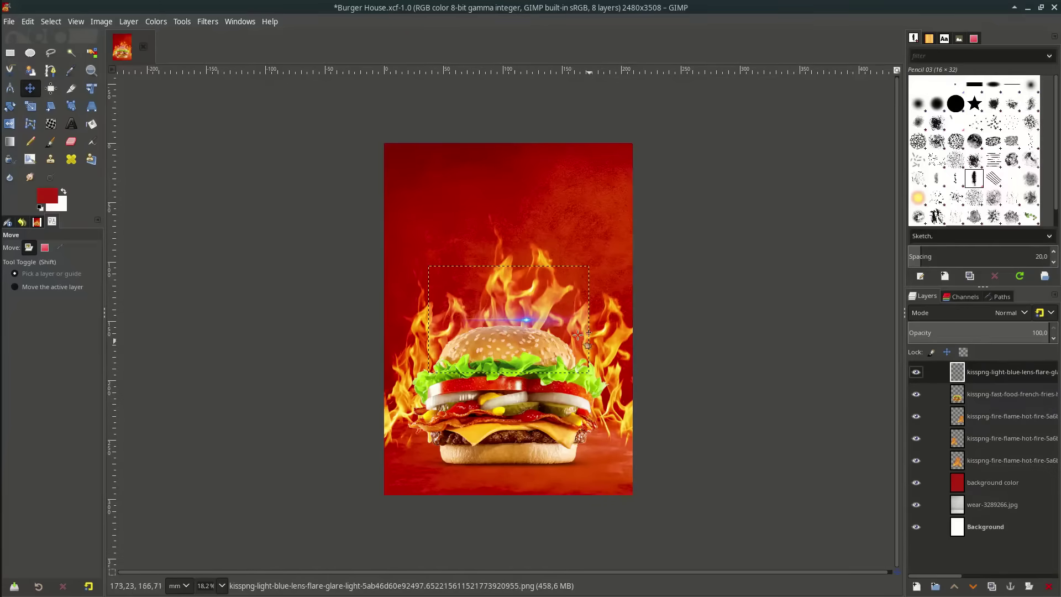
key(plus)
drag(530, 274, 412, 346)
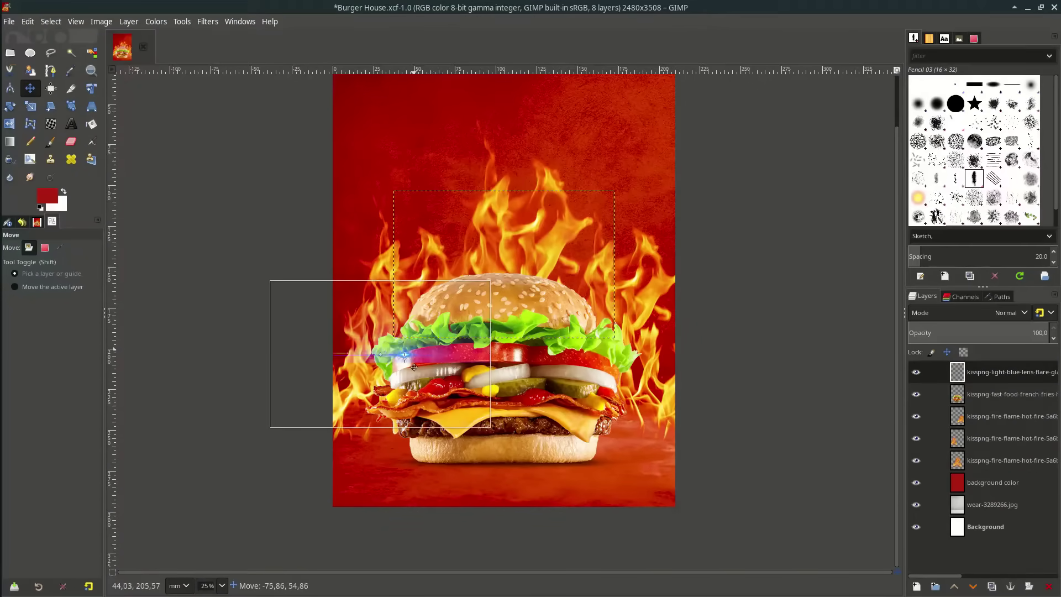
drag(414, 367, 405, 359)
- Brighten the lens flare layer with a Curves point at about x 70, y 193 and lower its opacity to 53.9
key(ctrl+m)
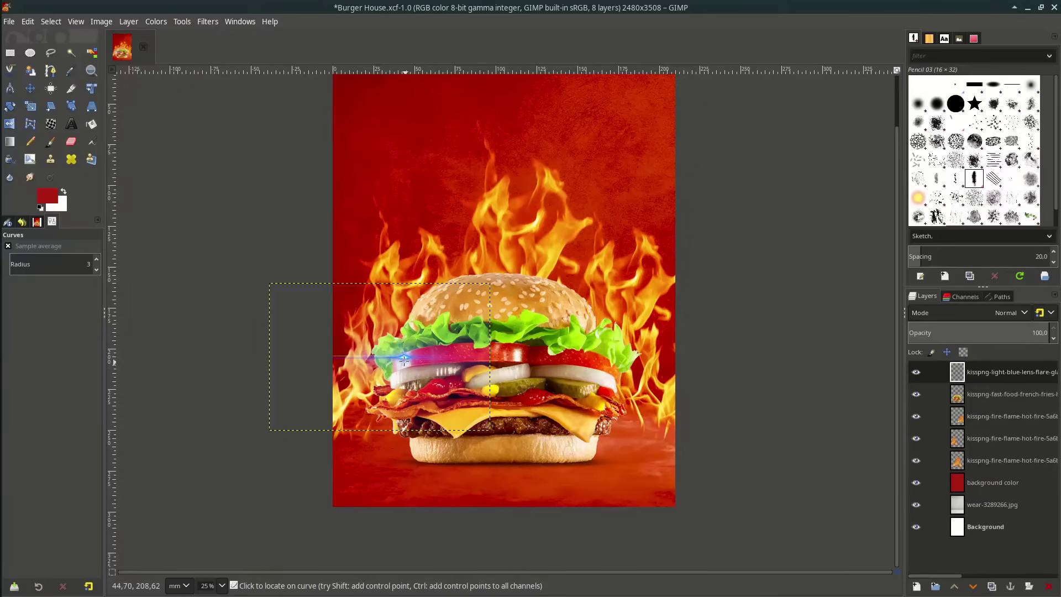
click(156, 22)
click(221, 170)
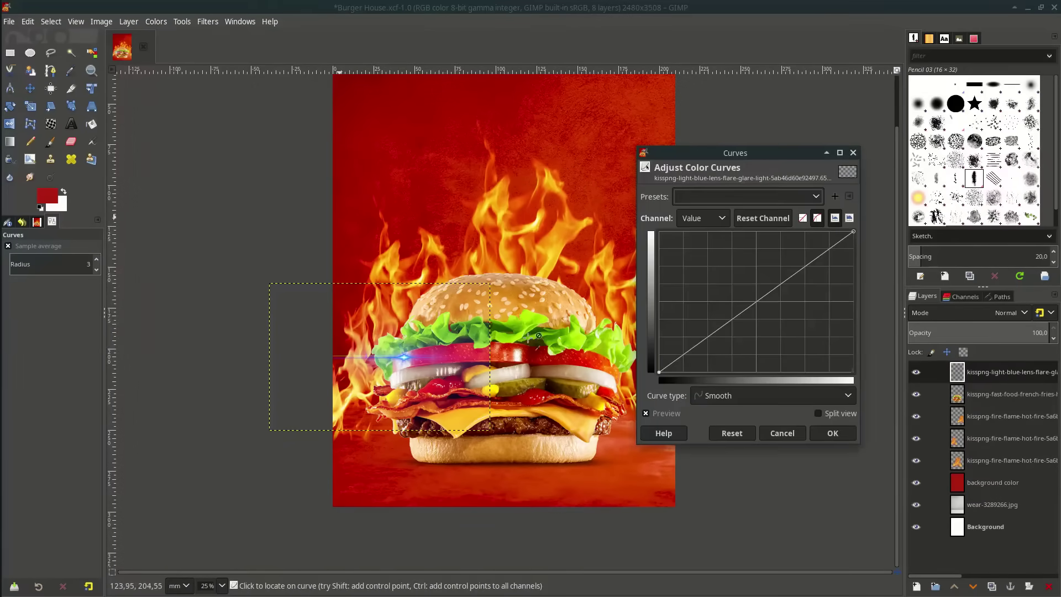
drag(748, 306, 713, 265)
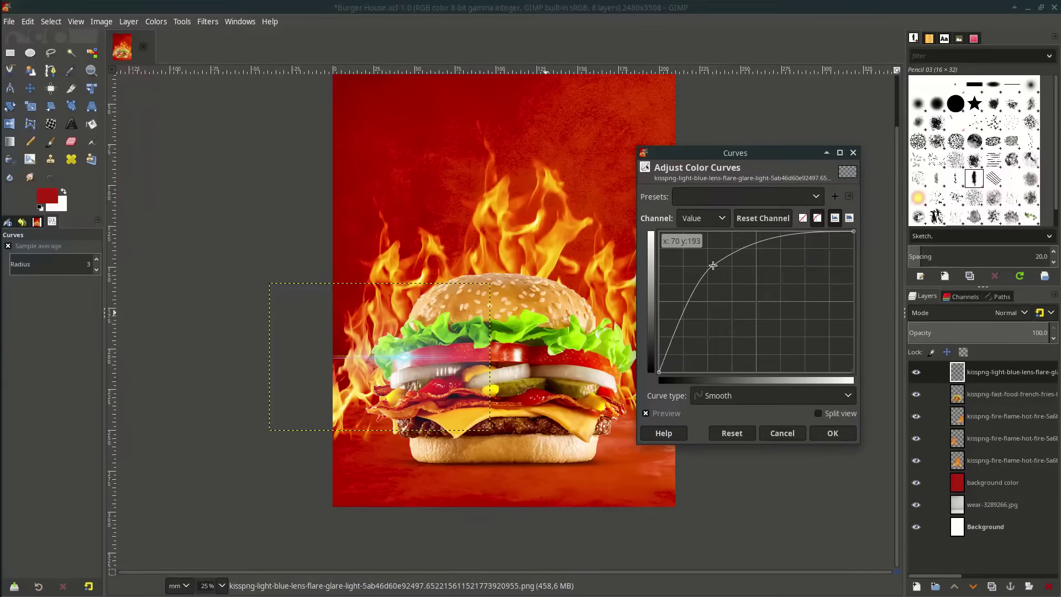
click(832, 433)
click(1035, 331)
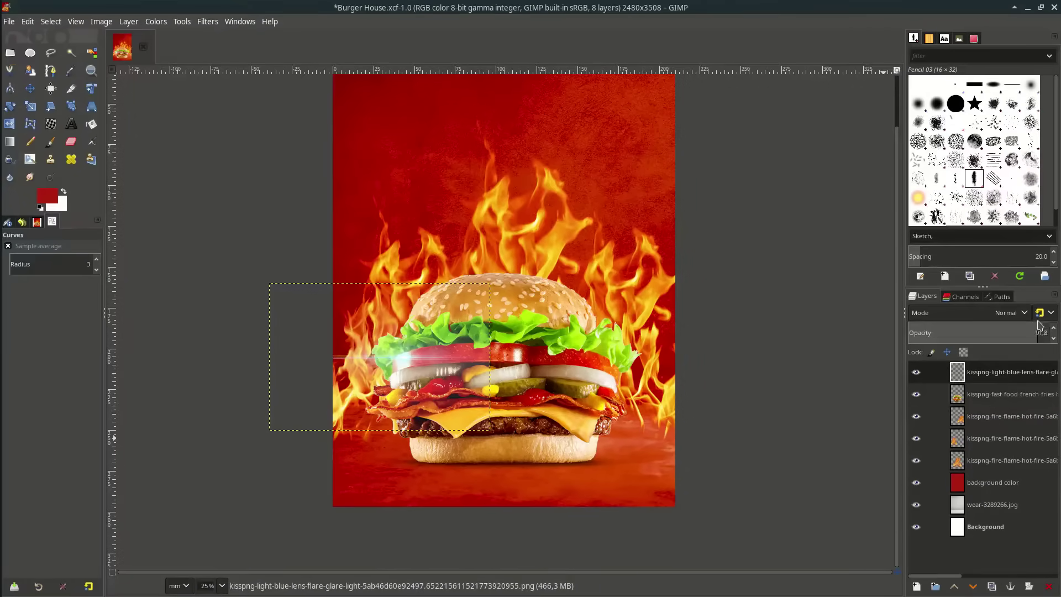
drag(1035, 330, 993, 331)
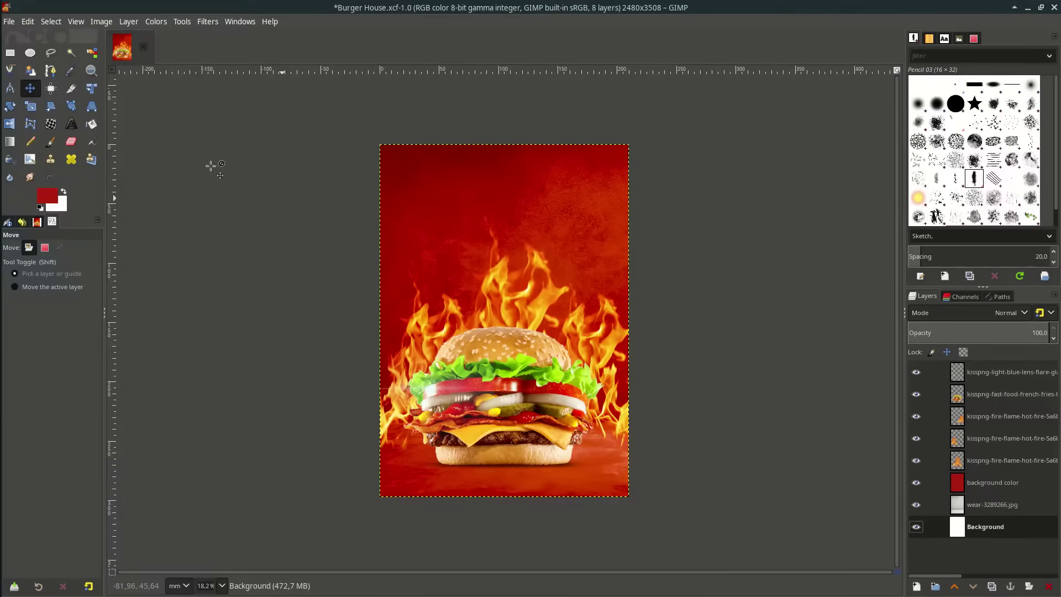
- Add a text layer on top of the stack, above the burger, reading "BURGER" and "HOUSE" on two lines
click(76, 129)
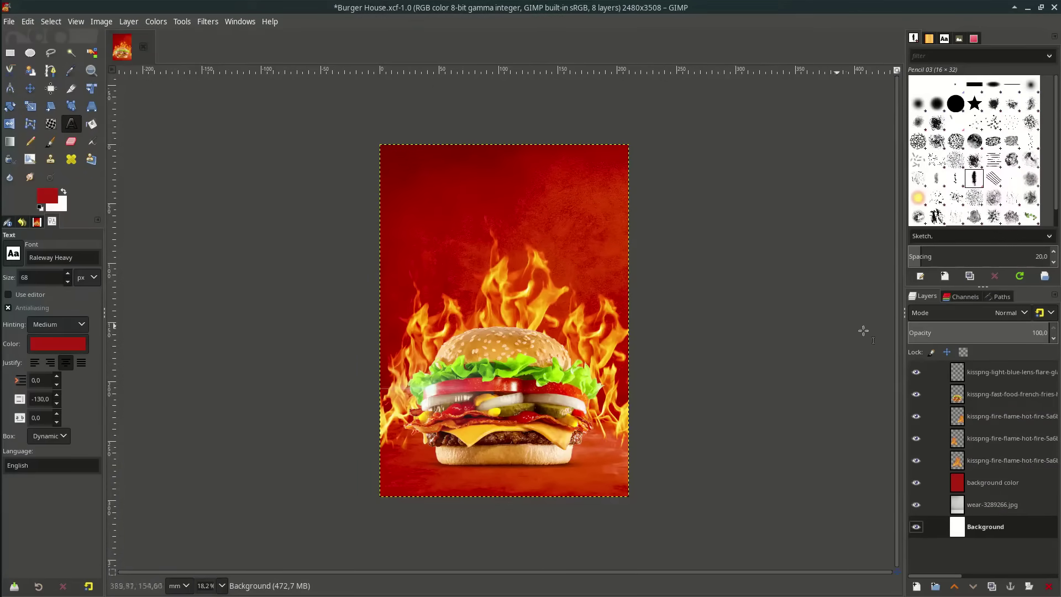
click(995, 372)
scroll(481, 260, up, 1)
scroll(480, 230, up, 1)
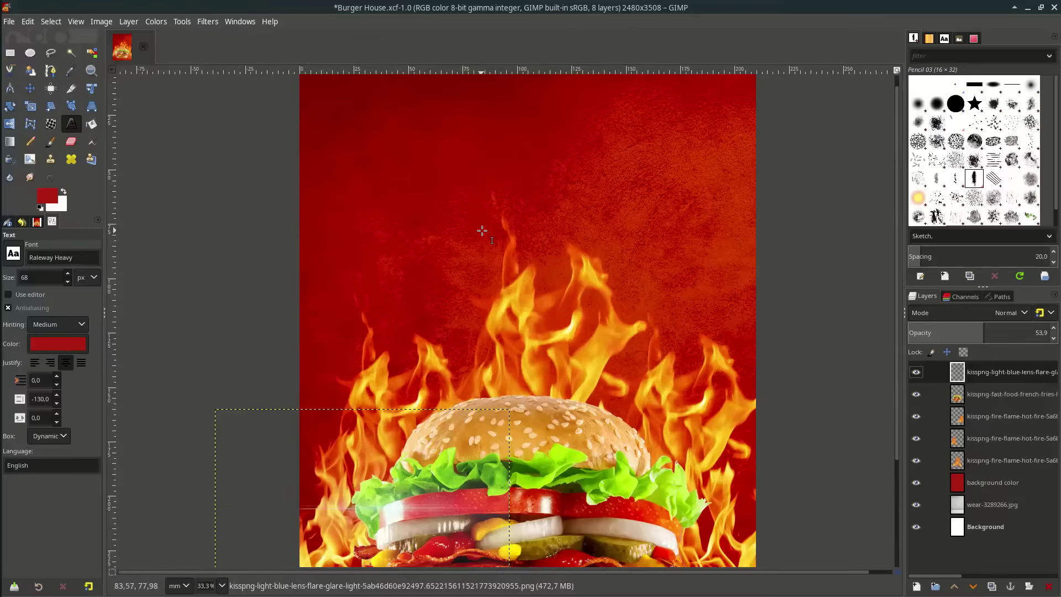
click(481, 230)
scroll(516, 259, up, 2)
text(Burger)
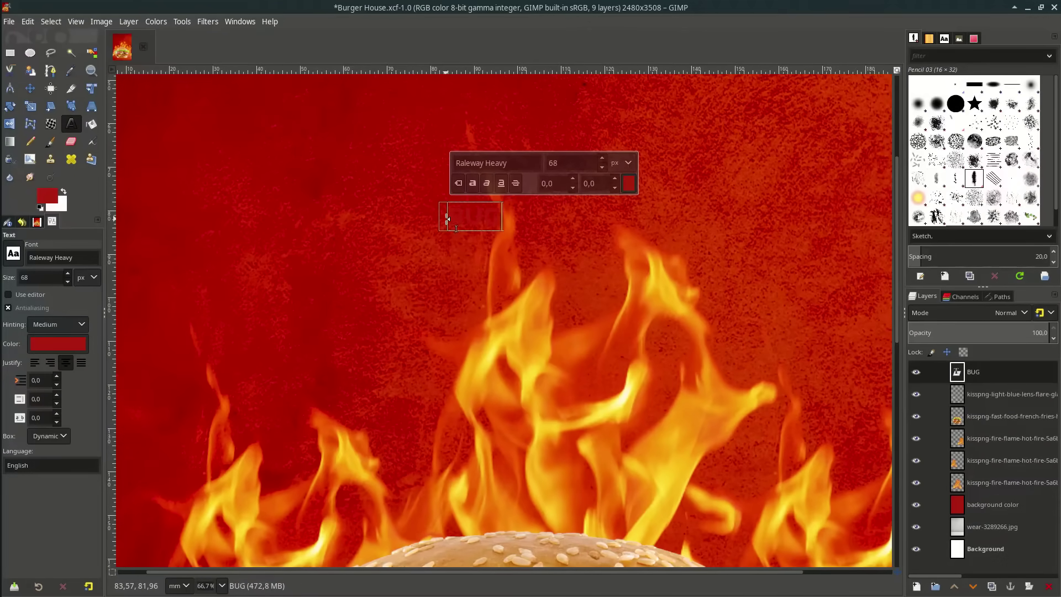
key(Return)
text(Hou)
key(ctrl+a)
text(BURGER)
key(Return)
text(HOUSE)
- Colour the whole BURGER HOUSE text white
key(ctrl+a)
click(631, 183)
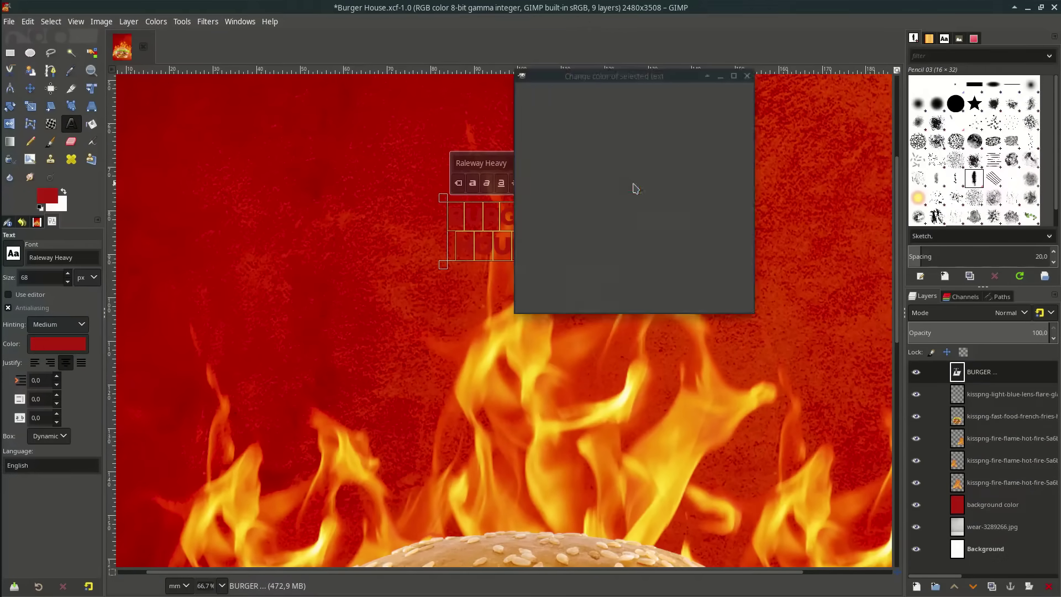
drag(580, 157, 486, 28)
click(723, 299)
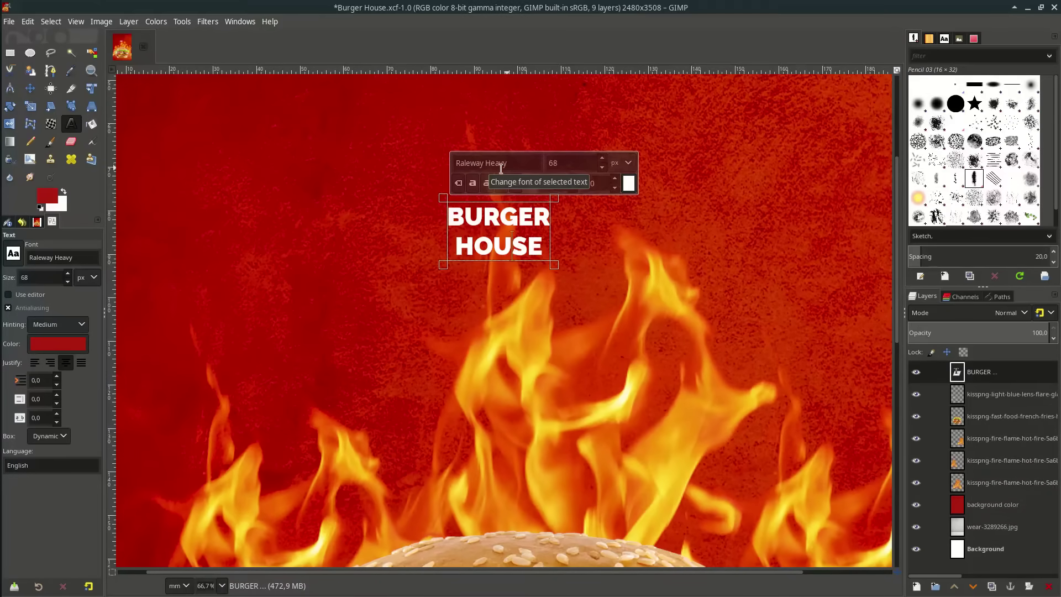
- Recolour only the word HOUSE to yellow f8cd16
double_click(545, 245)
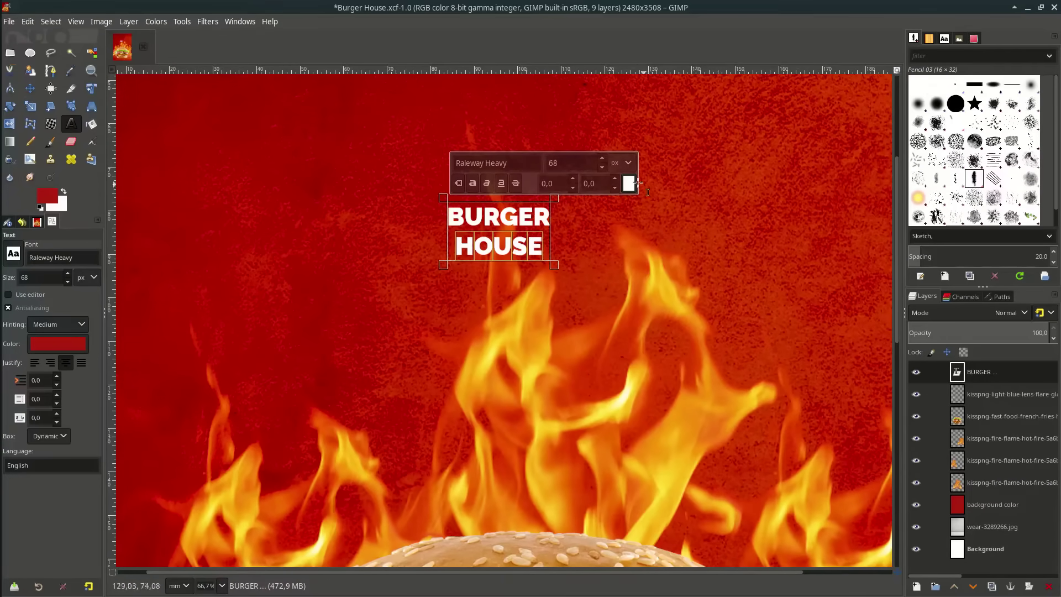
click(630, 183)
click(615, 229)
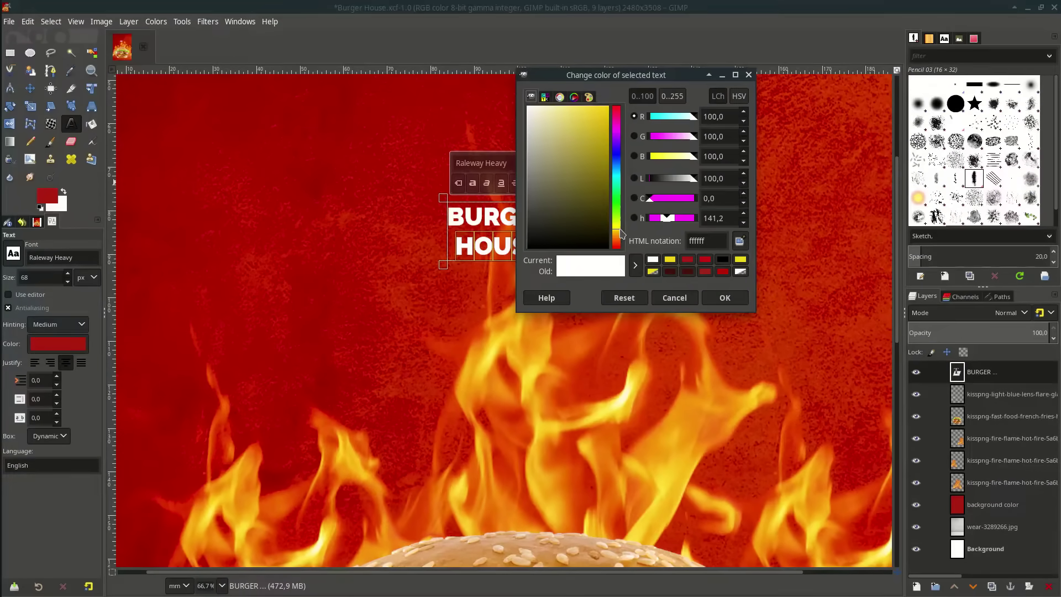
drag(598, 114, 602, 109)
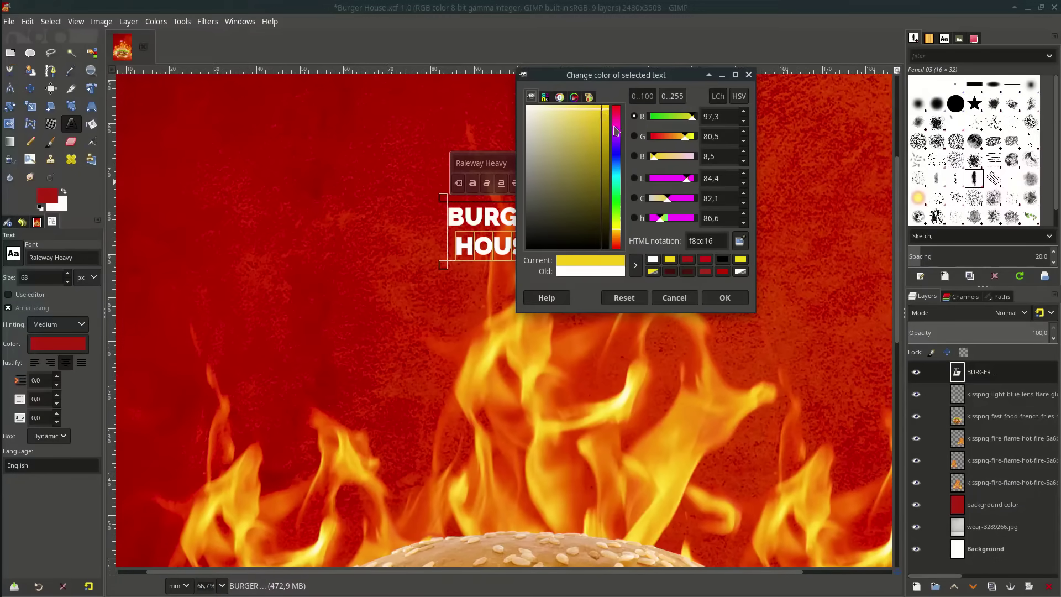
click(725, 298)
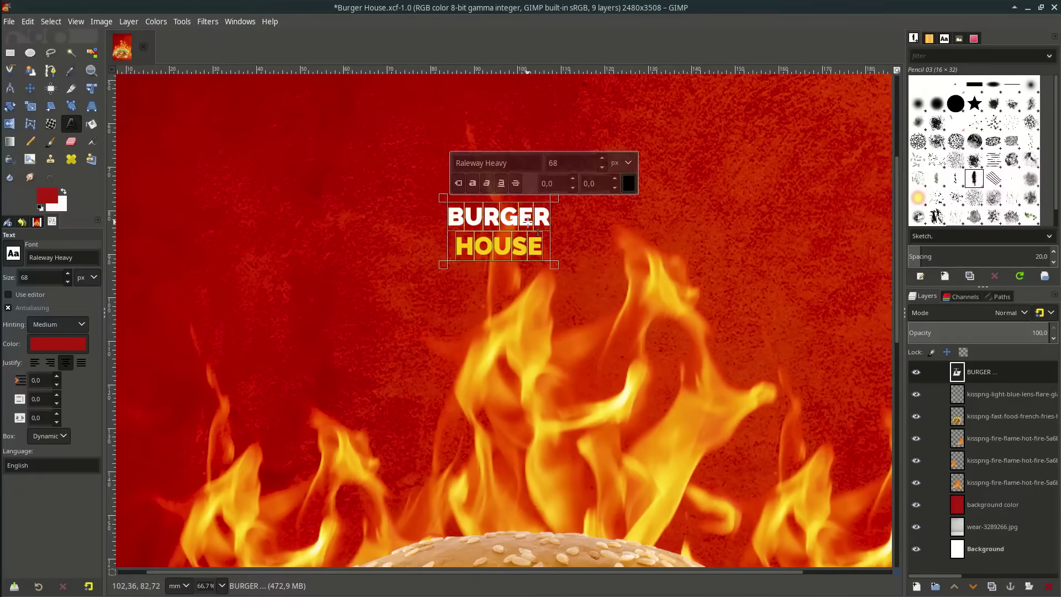
- Set the font size of the whole BURGER HOUSE text to 300 px
double_click(567, 161)
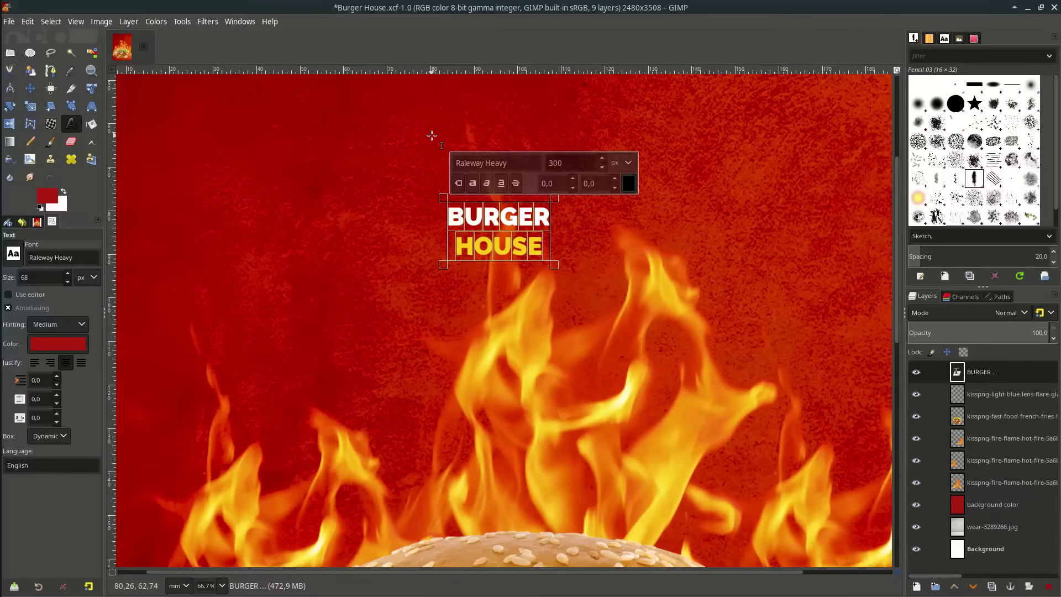
text(300)
key(Return)
scroll(432, 136, down, 1)
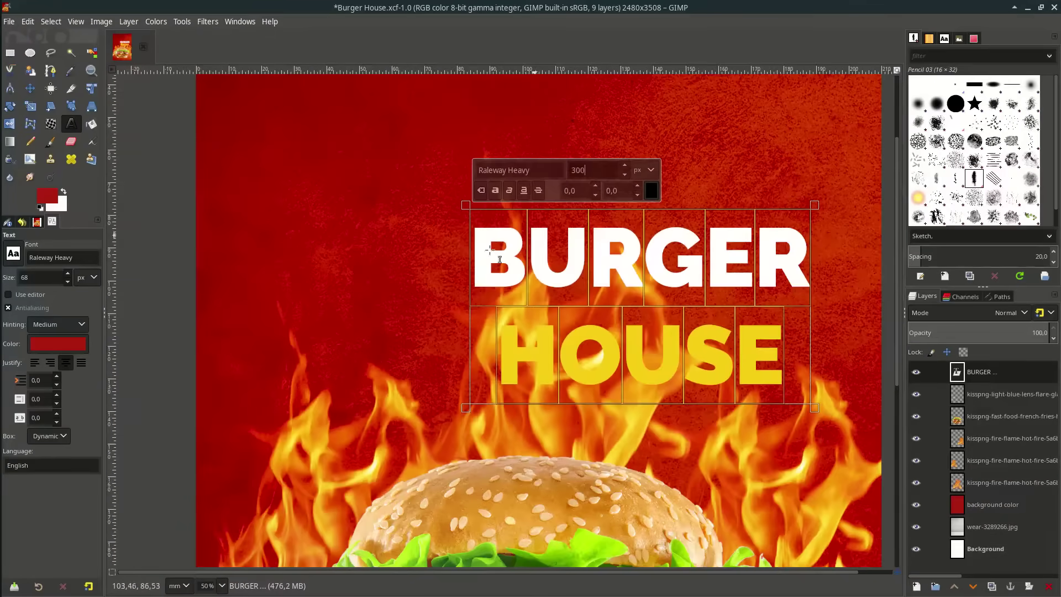
- Move the BURGER HOUSE text up and left so it sits roughly centred above the burger, undoing any stray move
click(30, 88)
drag(523, 269, 482, 173)
scroll(539, 188, down, 1)
scroll(527, 180, right, 1)
key(ctrl+z)
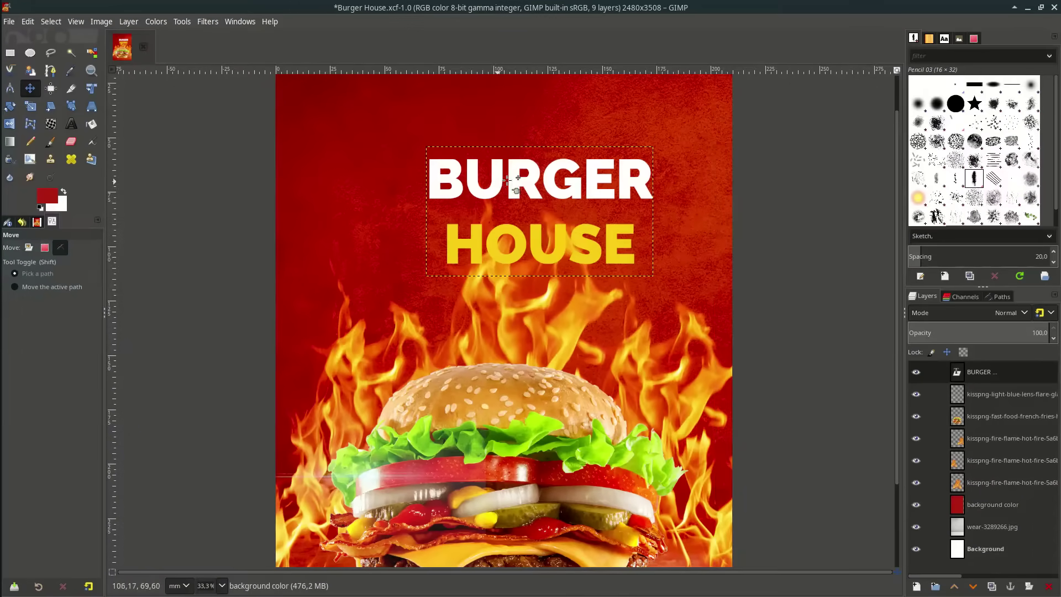
- Enlarge the word HOUSE to 356 px to match BURGER's width and set the text's line spacing to -100
key(t)
click(429, 224)
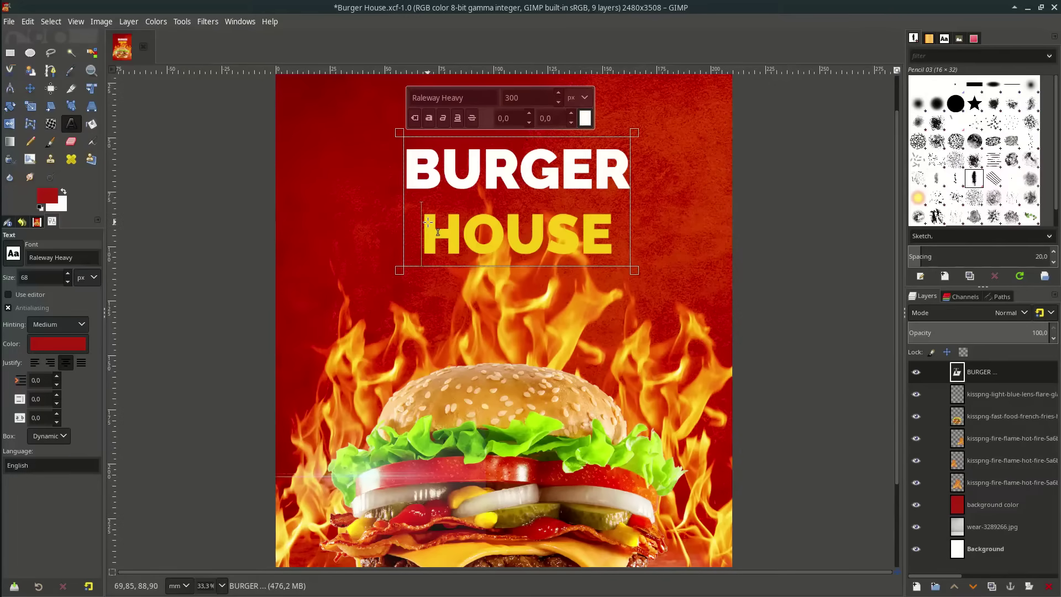
drag(427, 223, 608, 219)
click(559, 93)
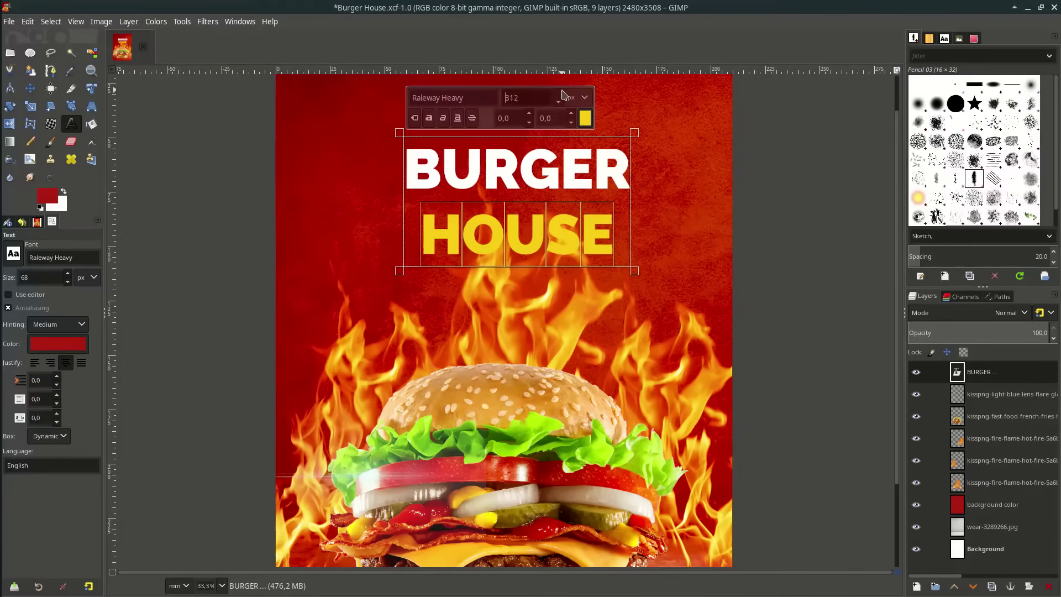
scroll(515, 202, up, 1)
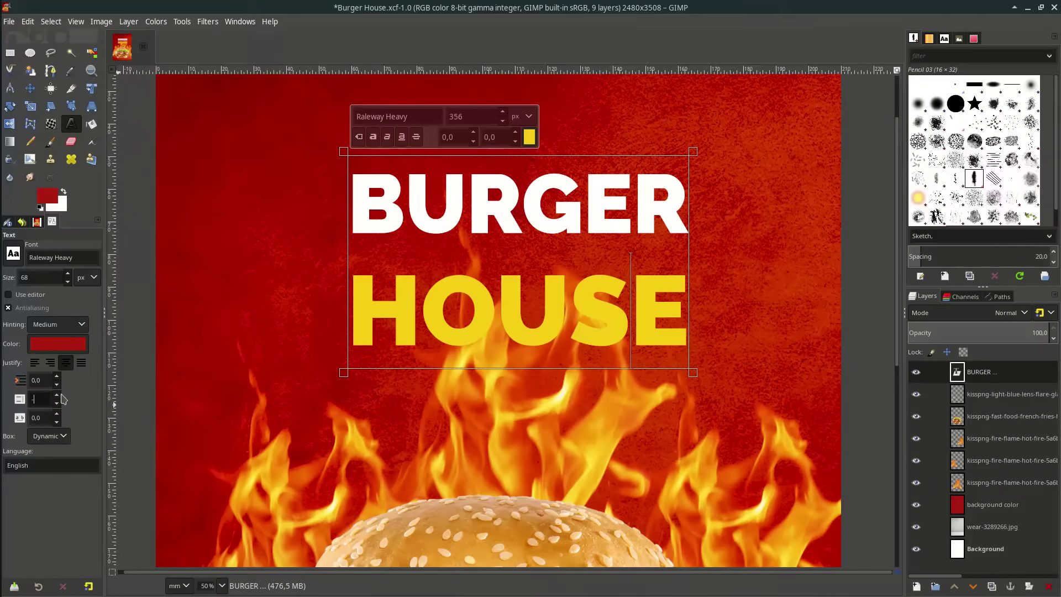
key(Return)
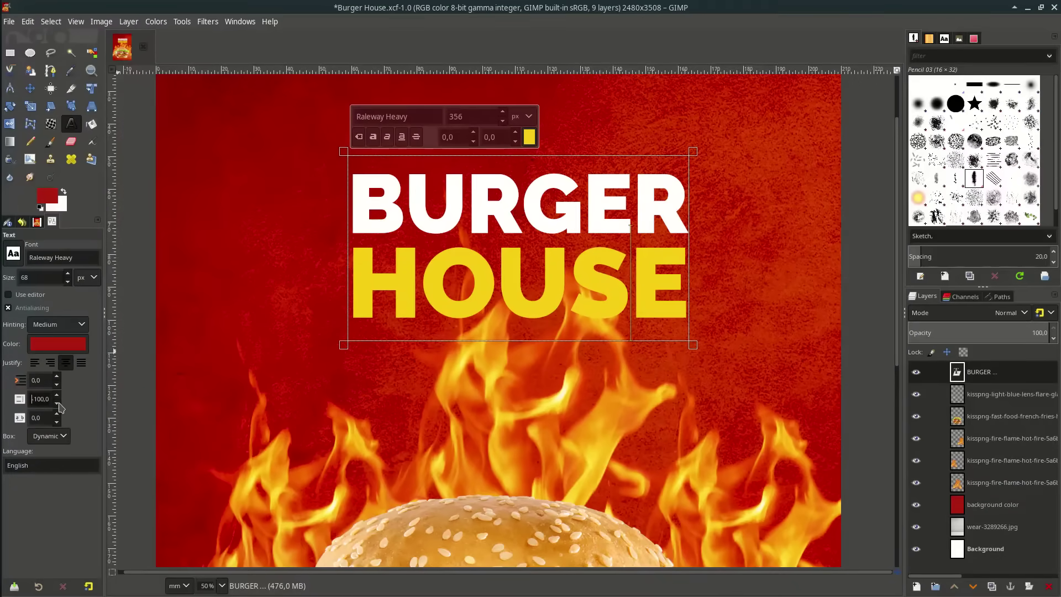
- Tighten the line spacing of the BURGER HOUSE text to -120
scroll(58, 406, down, 16)
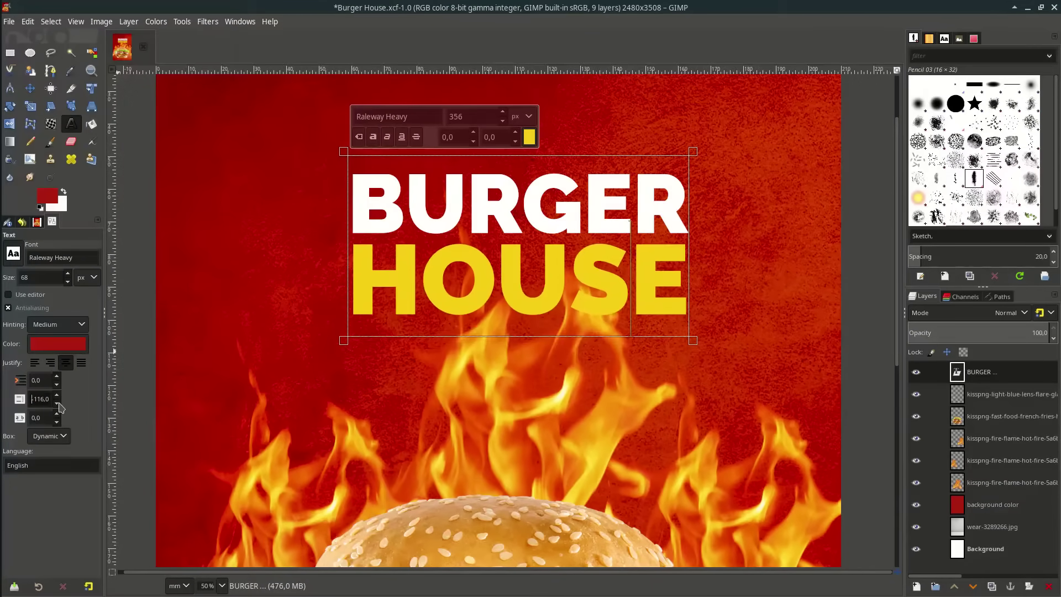
scroll(60, 407, down, 4)
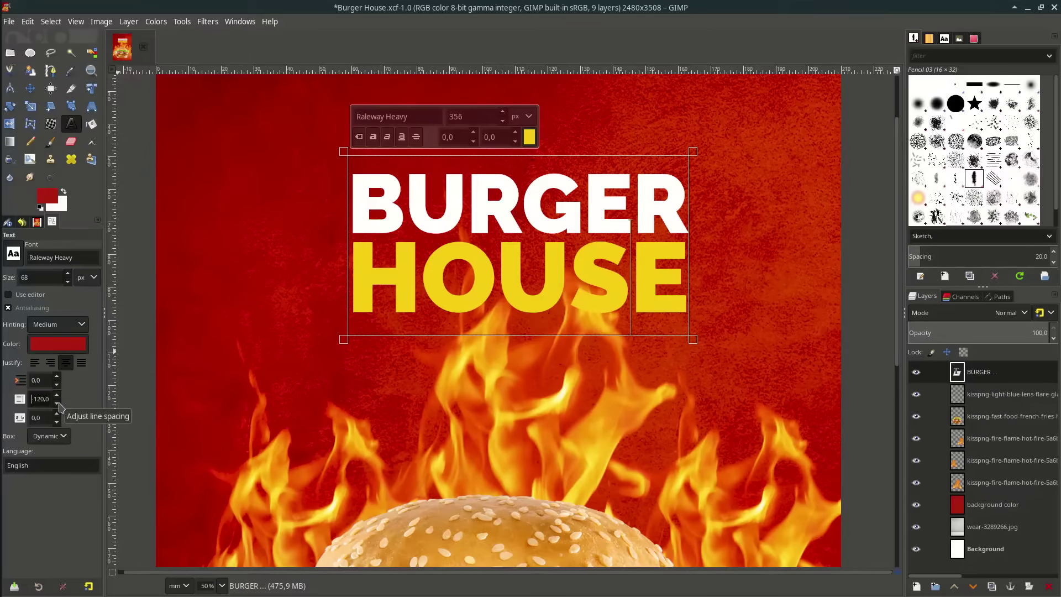
ctrl+scroll(491, 287, down, 2)
scroll(491, 286, down, 1)
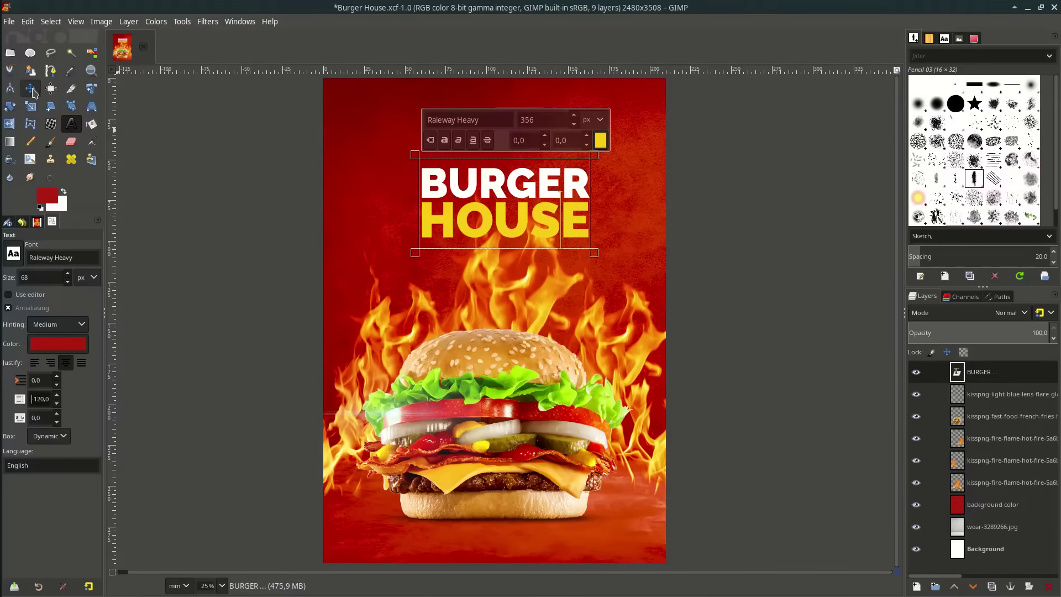
- Move the BURGER HOUSE text slightly up, away from the flames
click(32, 90)
ctrl+scroll(492, 221, up, 1)
drag(485, 178, 482, 170)
scroll(480, 188, up, 1)
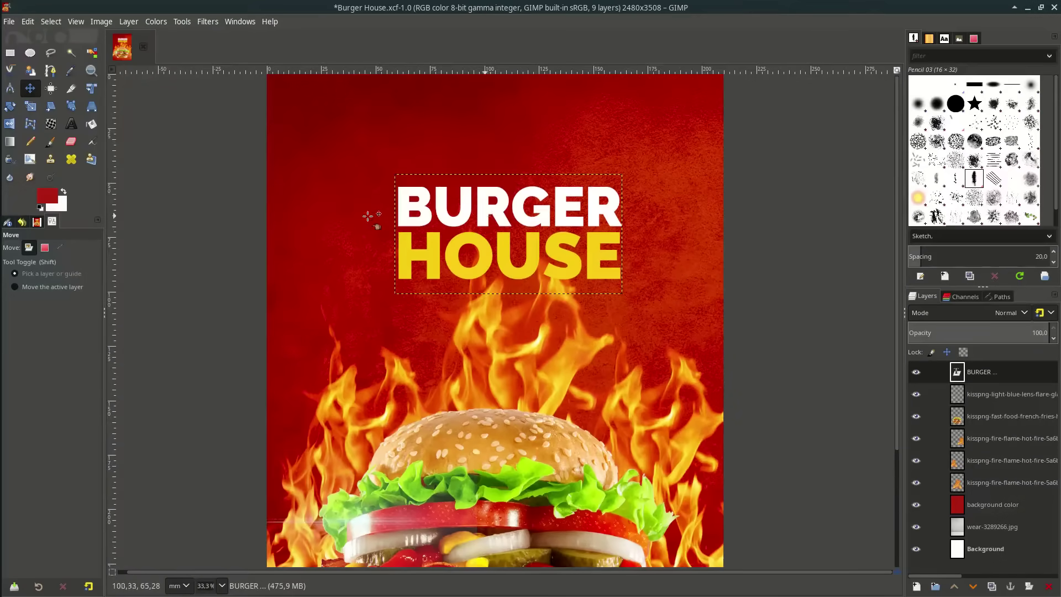
- Shear the BURGER HOUSE text vertically by -147 so it slants upward to the right
click(53, 111)
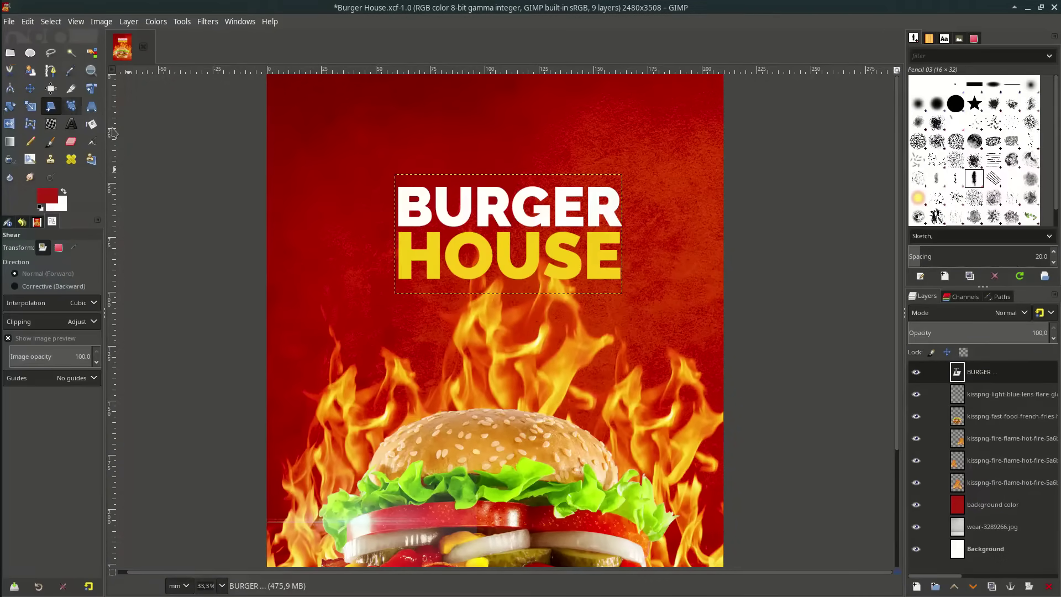
drag(619, 241, 618, 213)
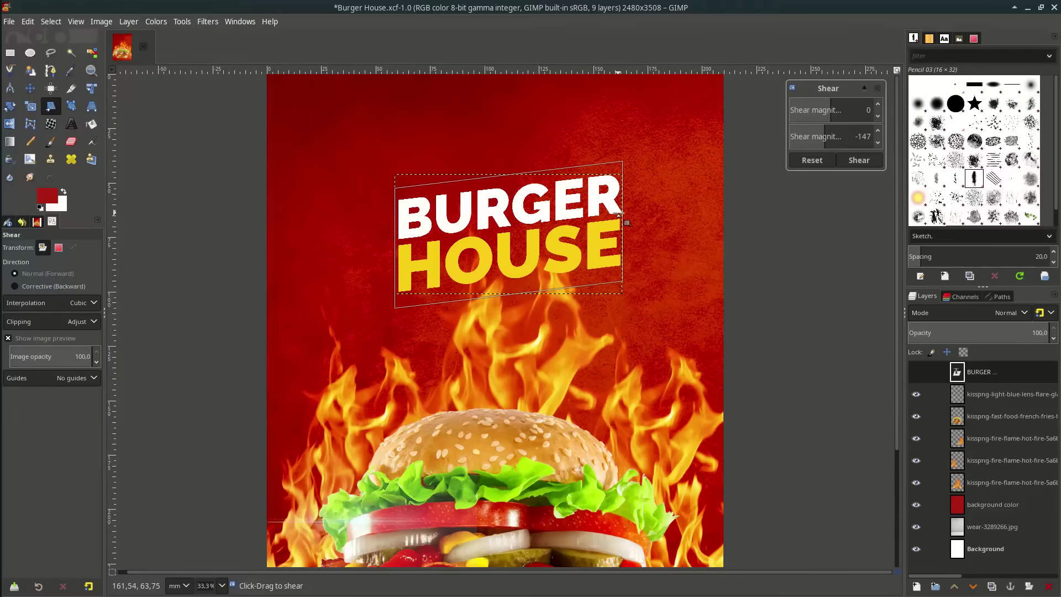
key(Escape)
key(m)
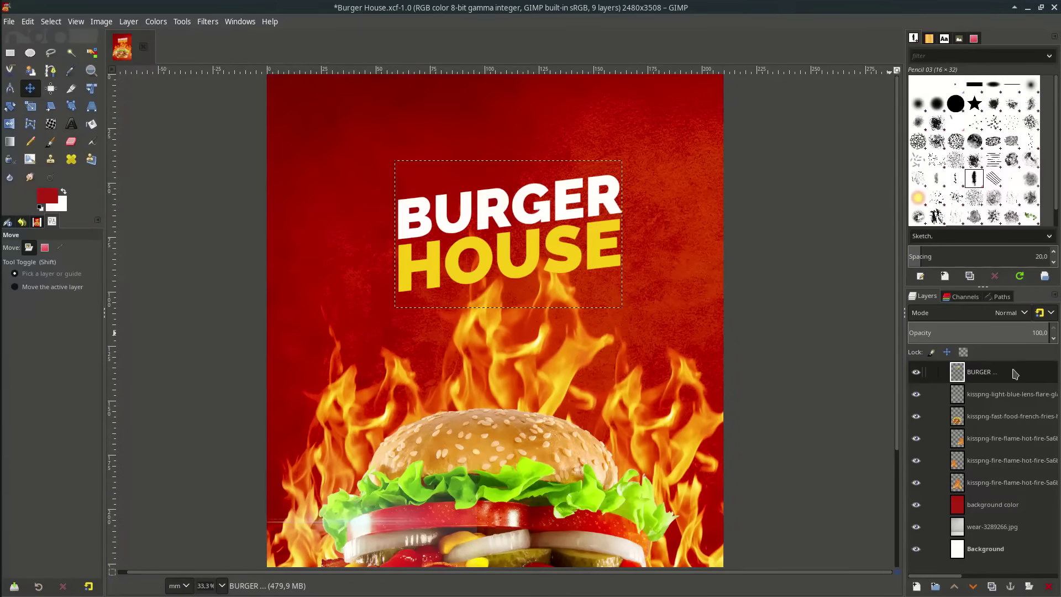
- Make the Background layer active and save the poster file
scroll(600, 243, down, 1)
scroll(575, 244, up, 1)
scroll(583, 350, down, 1)
click(993, 393)
scroll(625, 385, down, 1)
key(ctrl+s)
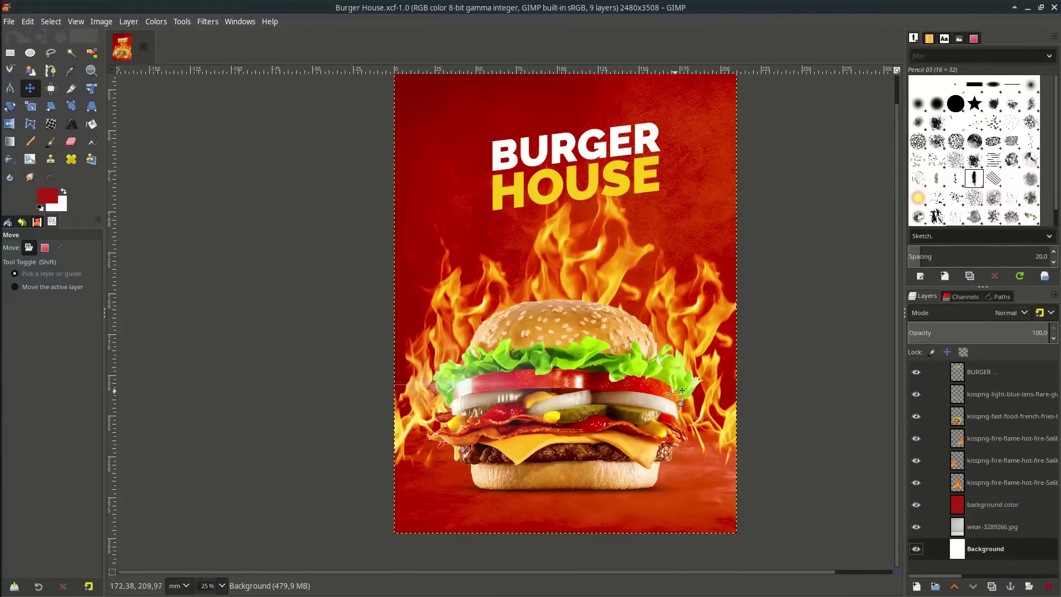
scroll(678, 401, up, 1)
scroll(666, 392, down, 1)
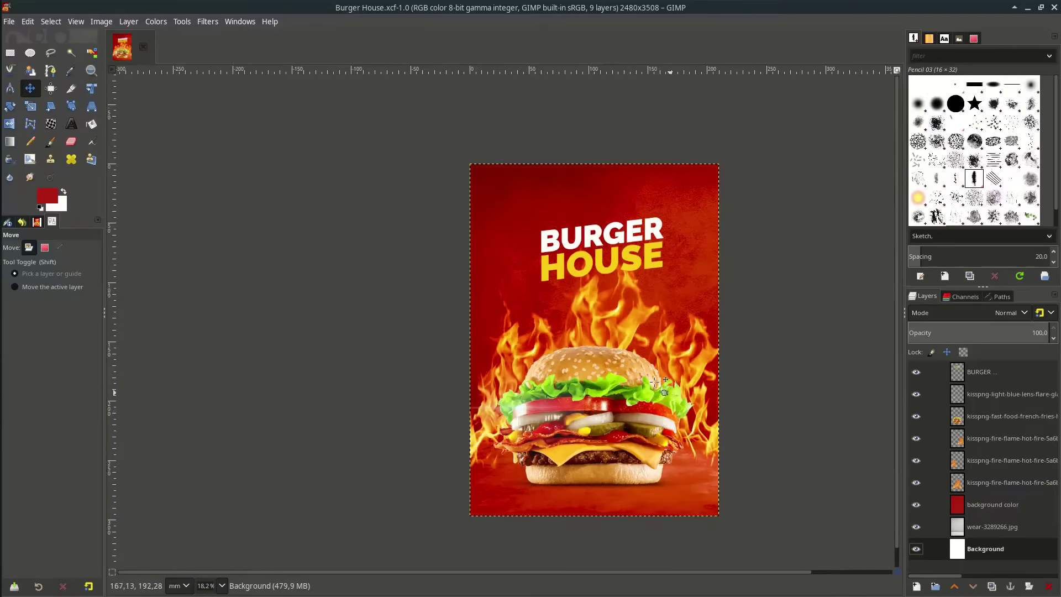
- Add the text Zakey's Cafe above the word BURGER on a new layer directly over the title layer
click(1013, 386)
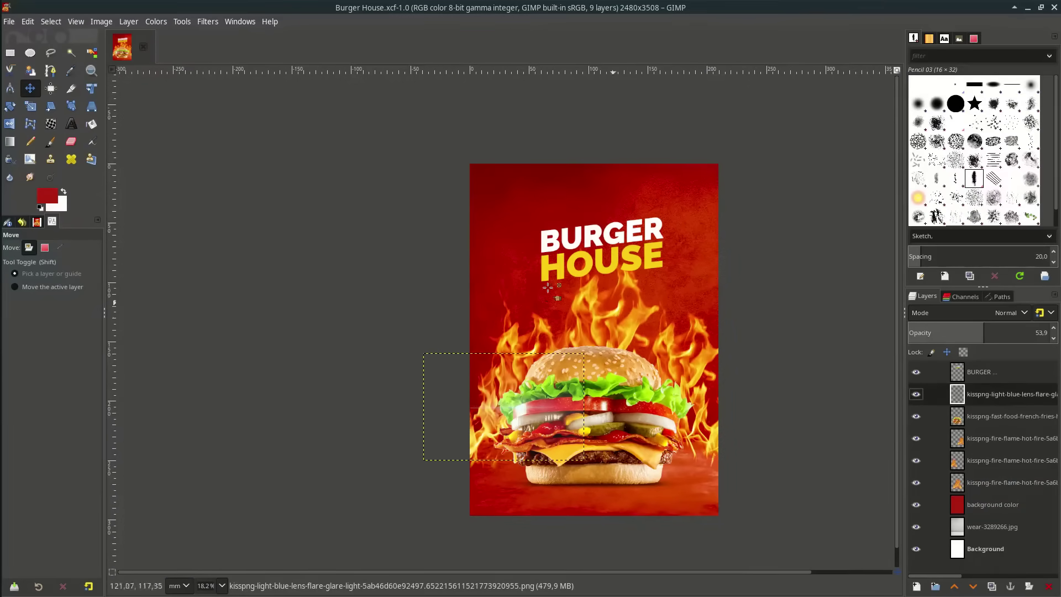
click(1005, 371)
click(72, 124)
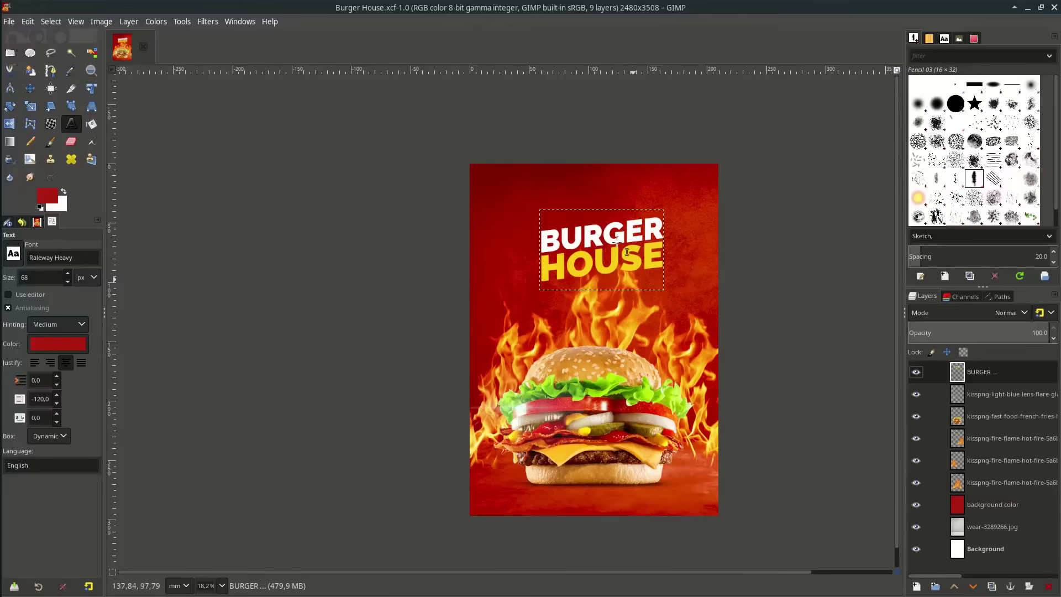
scroll(573, 183, up, 5)
click(569, 173)
text(Zakey's Cafe)
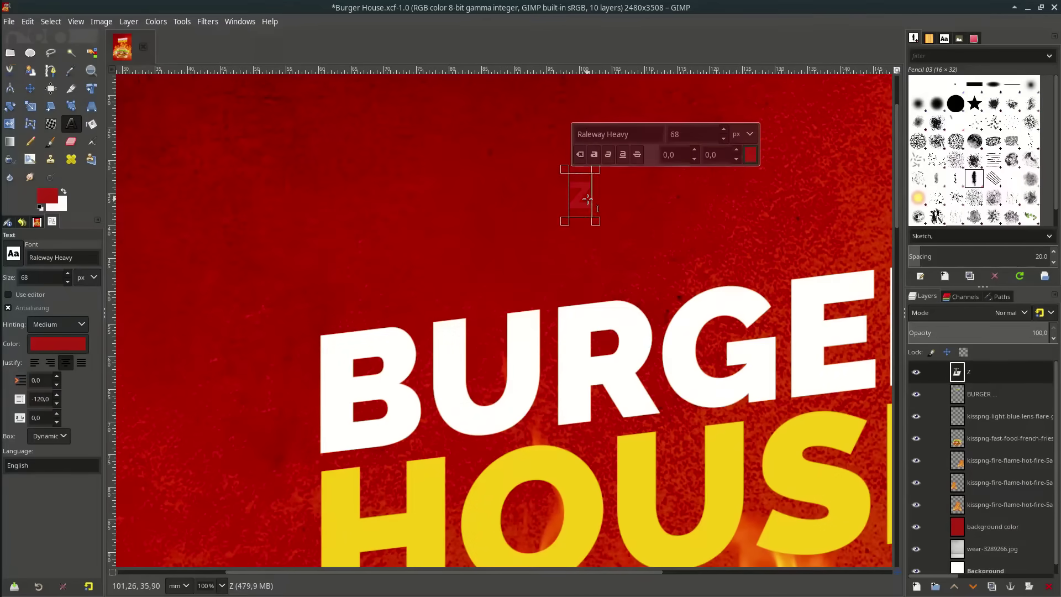
- Recolour the whole Zakey's Cafe text to white
key(ctrl+a)
click(748, 154)
click(762, 234)
click(834, 272)
- Set the Zakey's Cafe text in the Alex Brush font and make it bold
click(598, 133)
key(ctrl+a)
text(a)
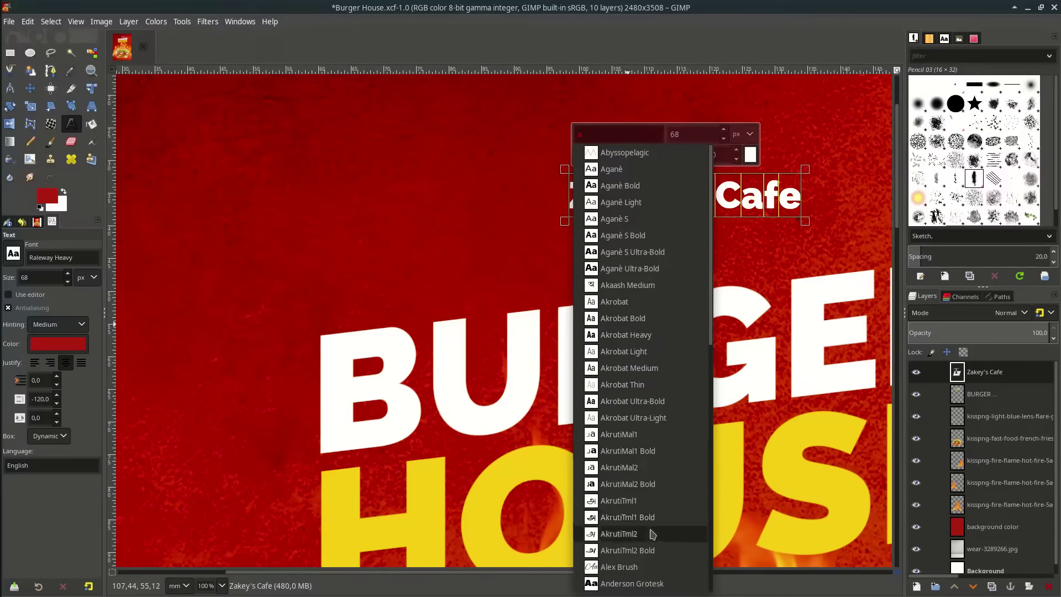
click(641, 567)
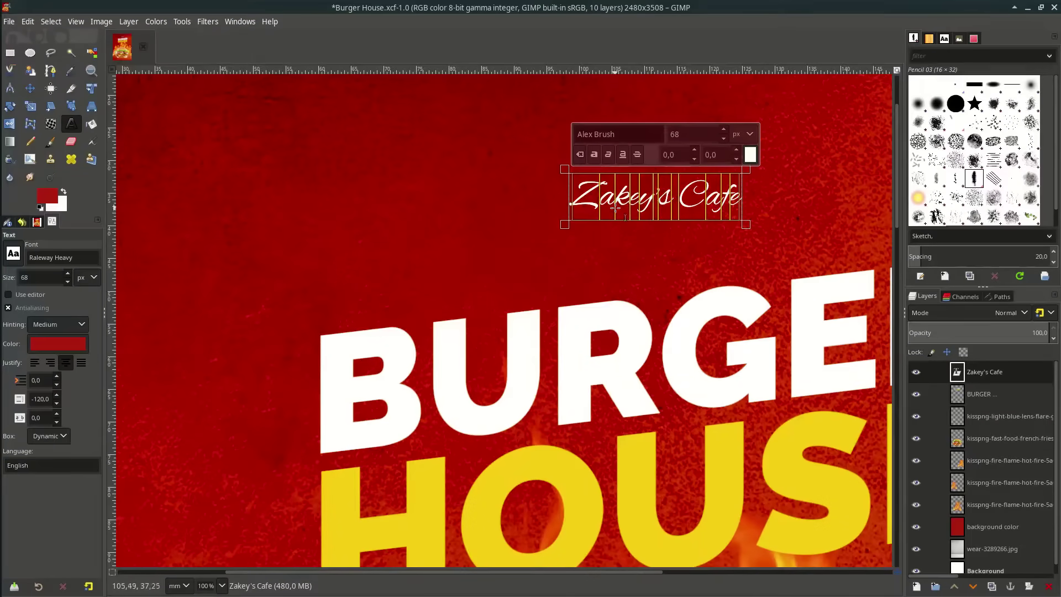
click(594, 155)
click(628, 205)
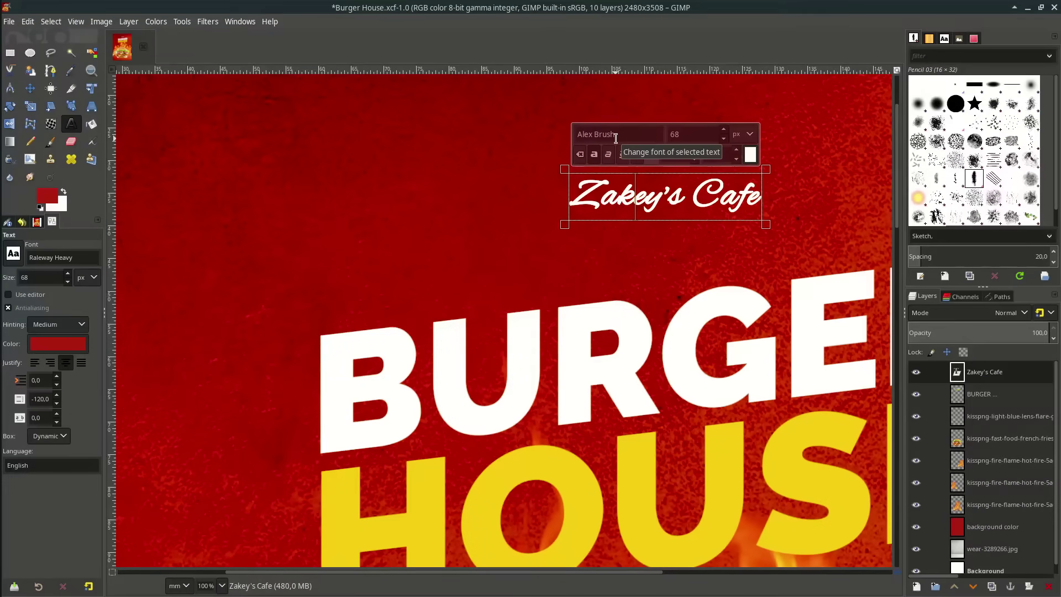
- Increase the font size of the whole Zakey's Cafe text to 91 px
click(758, 195)
drag(717, 193, 544, 187)
scroll(509, 214, up, 1)
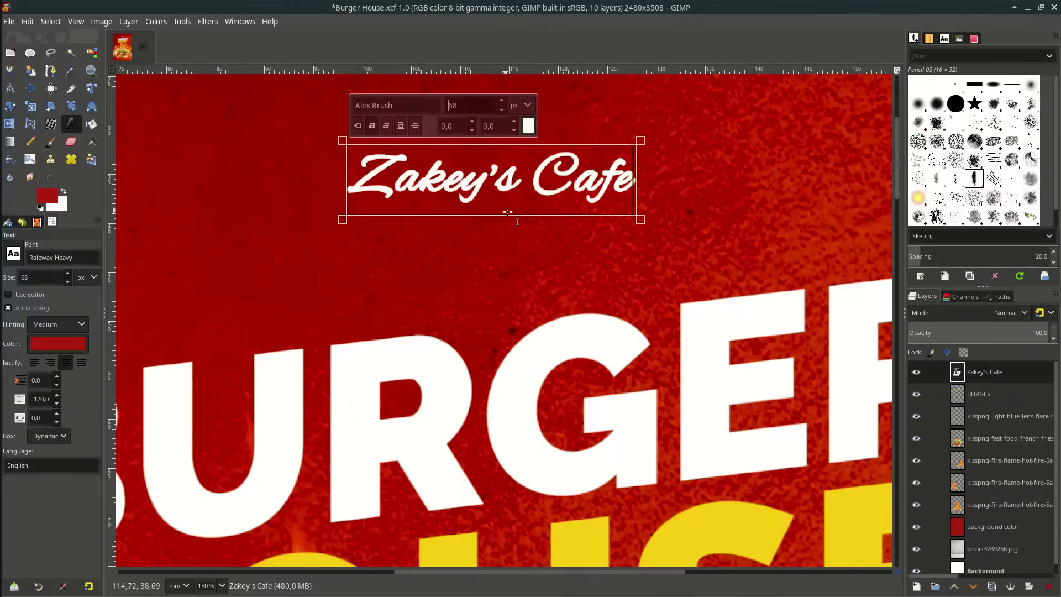
scroll(509, 215, down, 1)
click(502, 191)
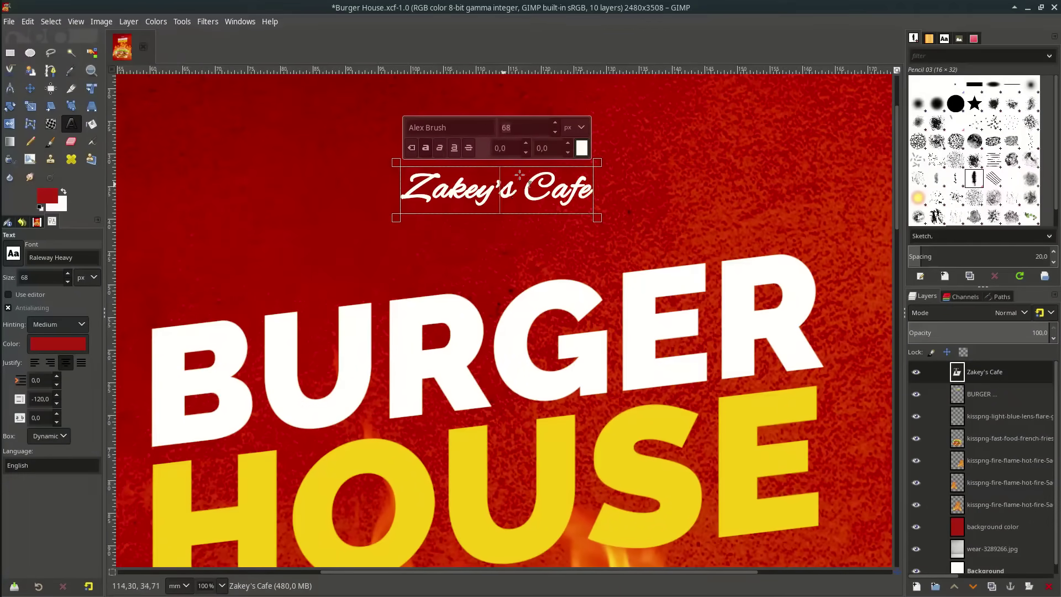
key(ctrl+a)
click(554, 124)
scroll(555, 126, up, 7)
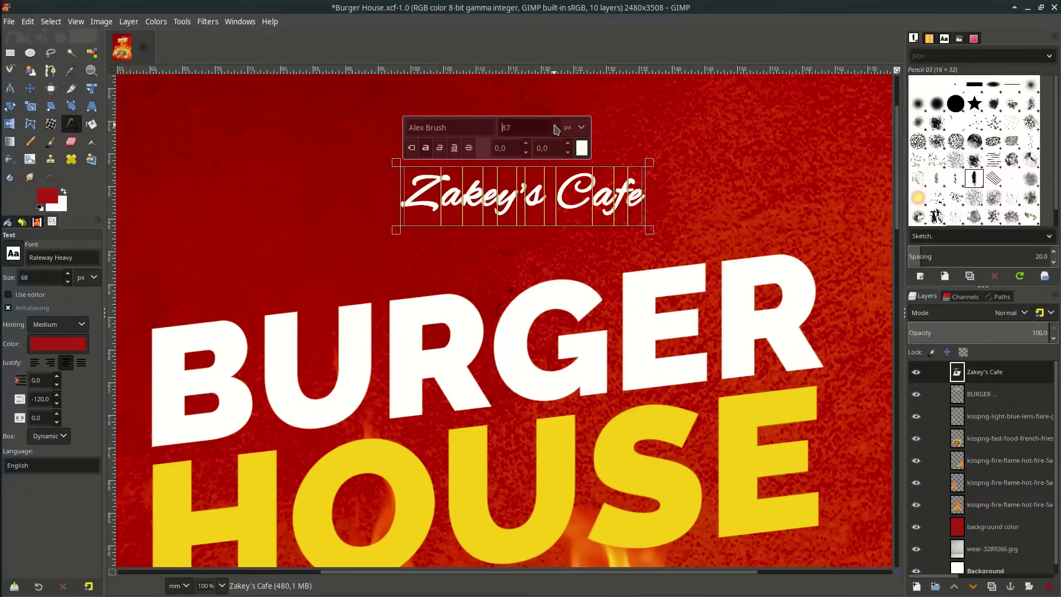
click(554, 125)
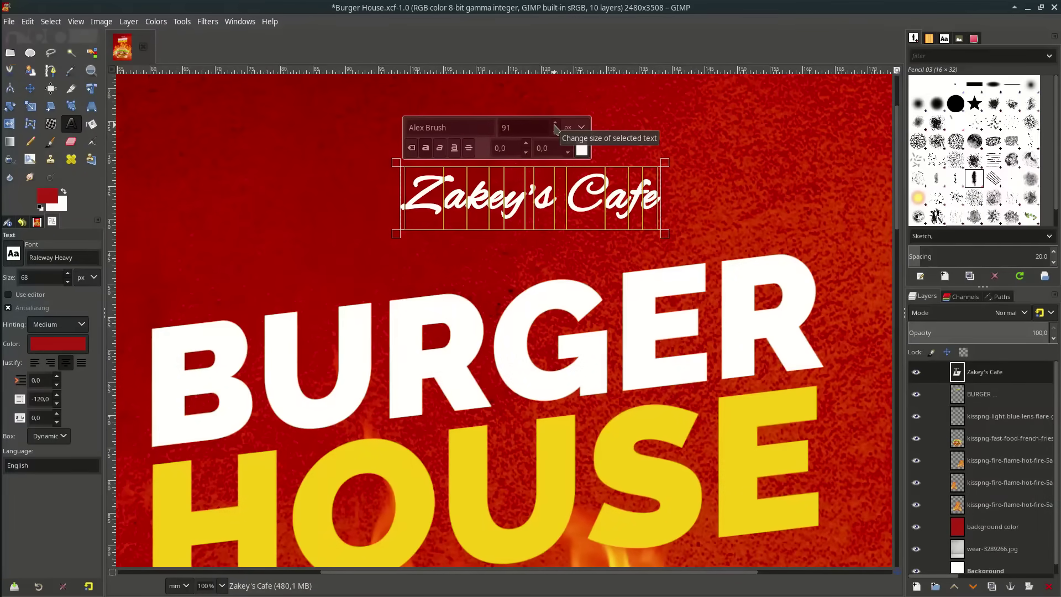
- Move the Zakey's Cafe text down and left so it sits just above the word BURGER
scroll(513, 232, down, 1)
scroll(558, 234, left, 2)
scroll(671, 236, up, 1)
scroll(671, 237, down, 1)
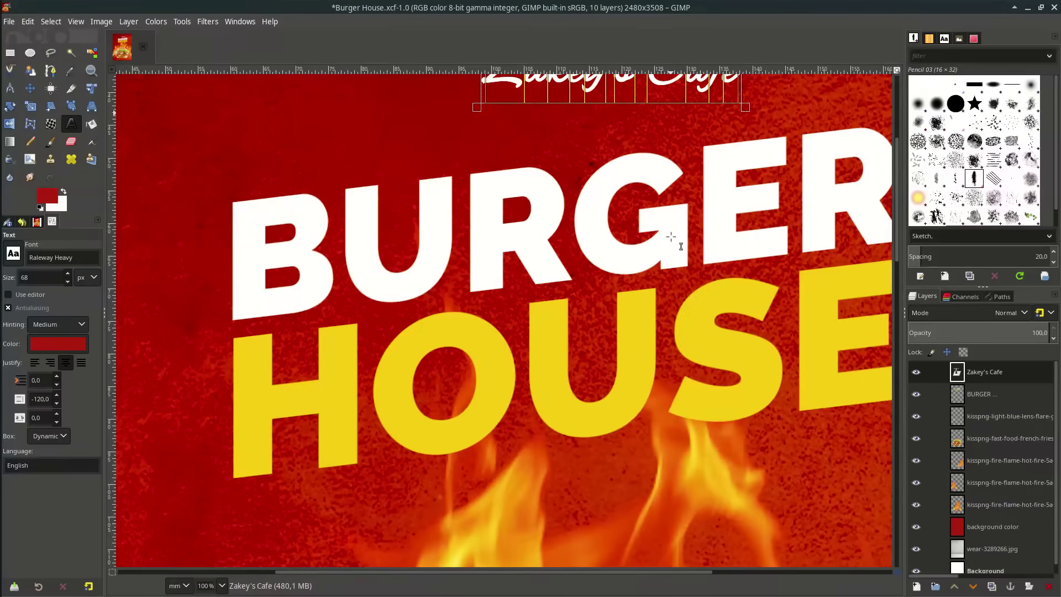
click(30, 90)
scroll(594, 132, up, 3)
drag(620, 249, 582, 275)
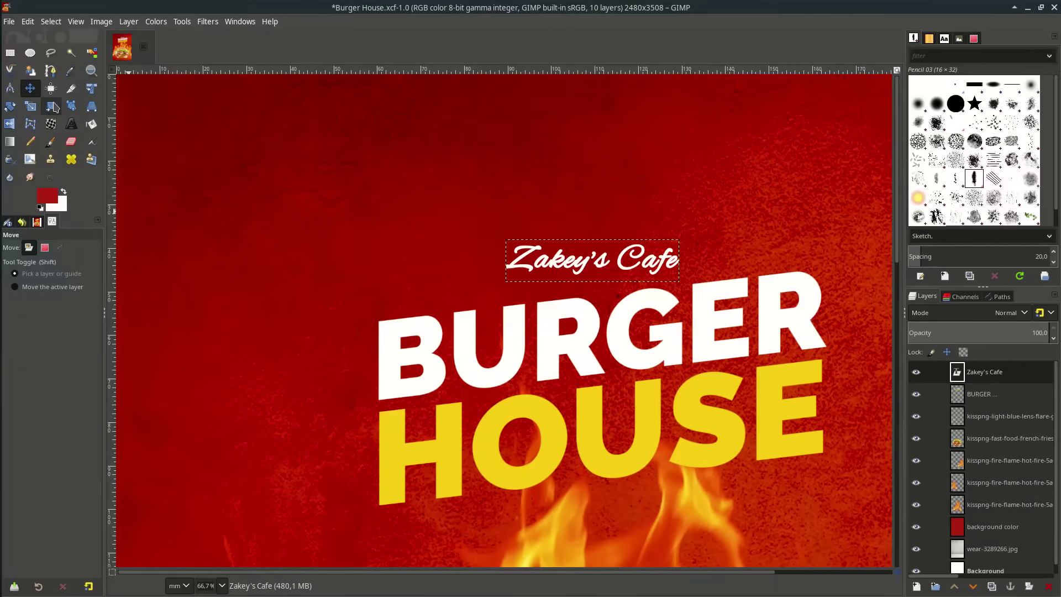
- Shear the Zakey's Cafe text vertically by -58 to match the slant of the title
click(51, 107)
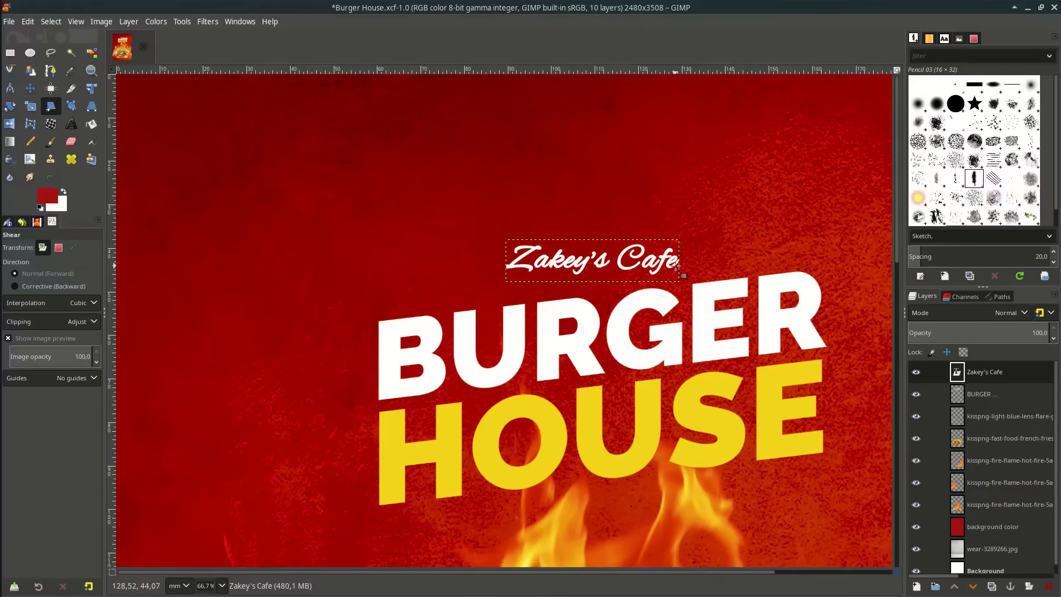
drag(679, 265, 671, 243)
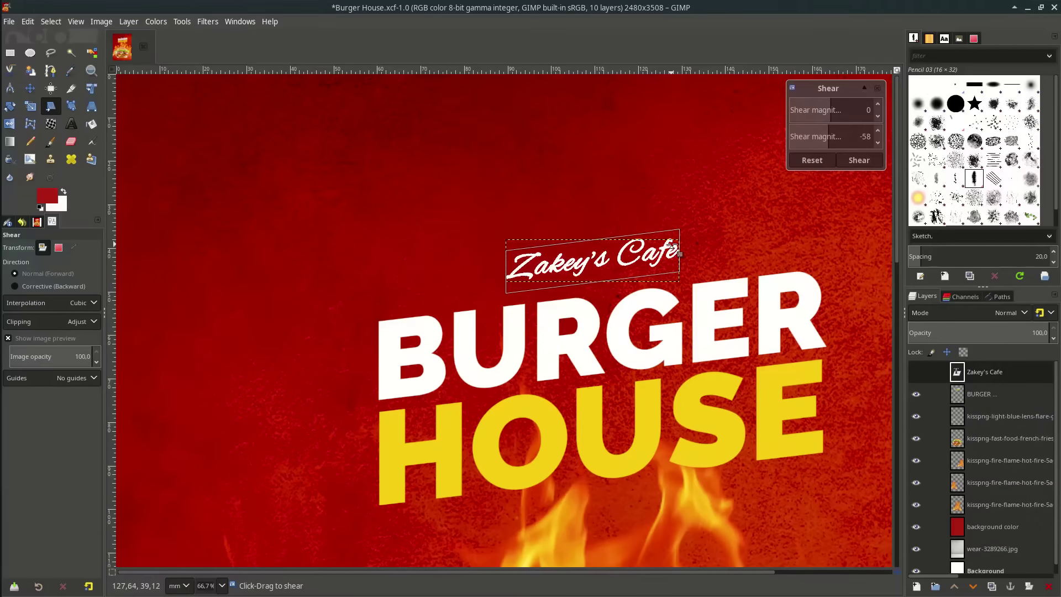
key(Return)
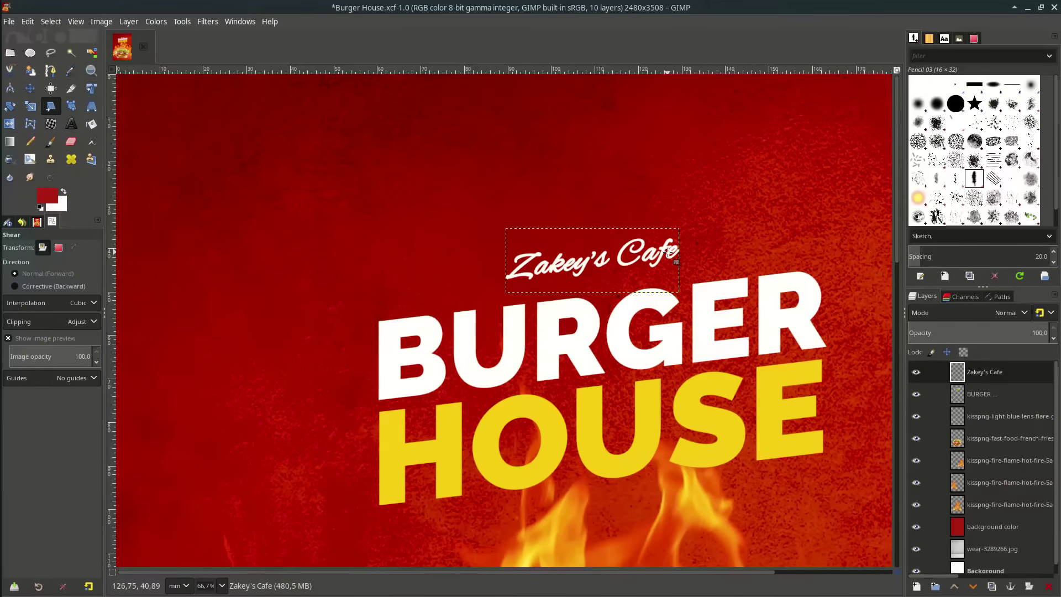
click(30, 88)
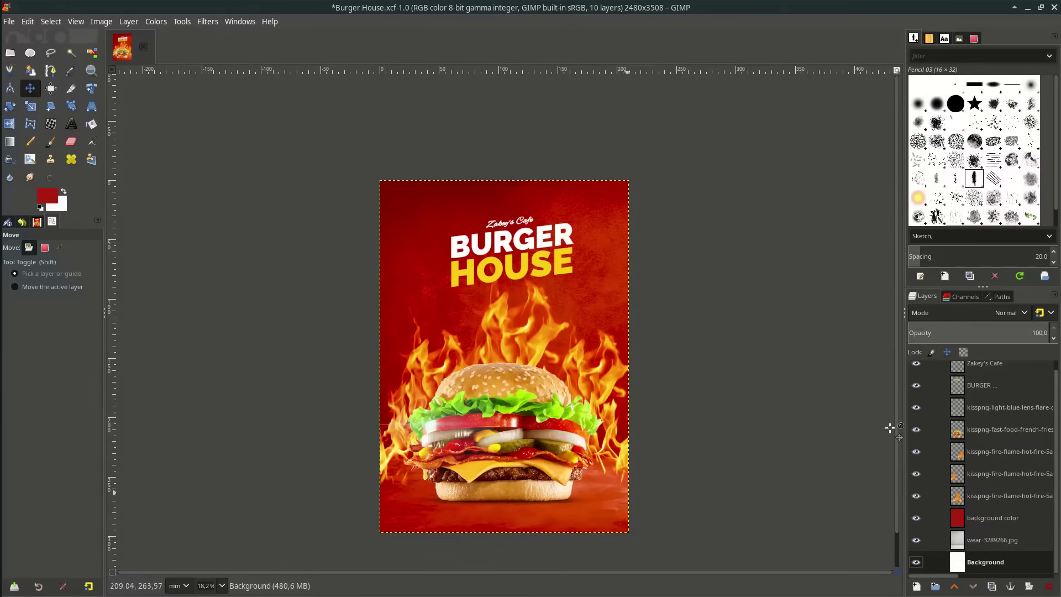
- Add the line "Doors open at 10.00 AM. Delivery Order :" followed by the phone number below the burger, on a new top layer
scroll(938, 407, up, 1)
click(973, 374)
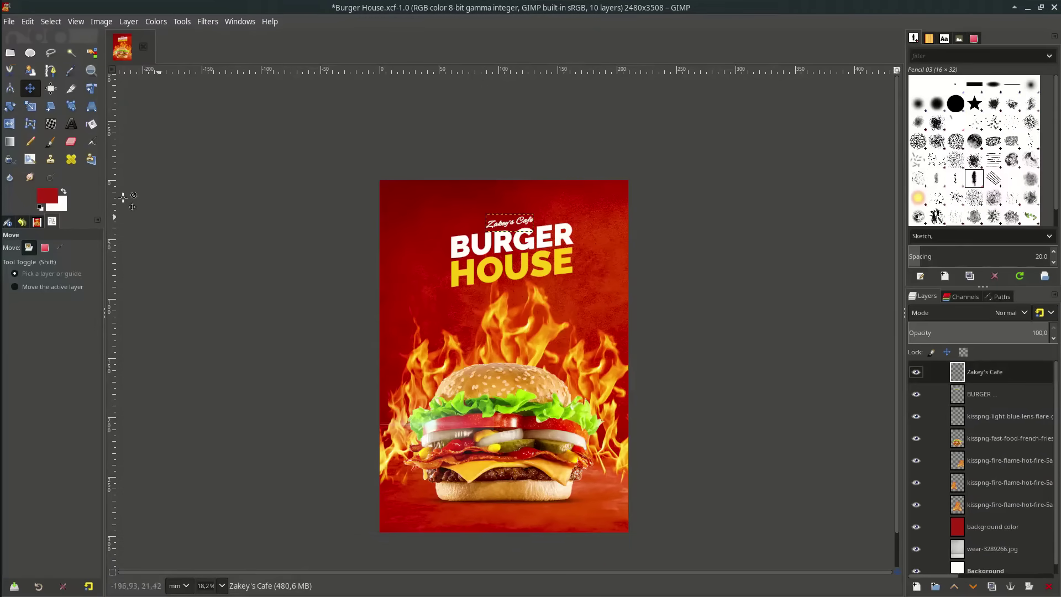
click(71, 124)
scroll(443, 517, up, 2)
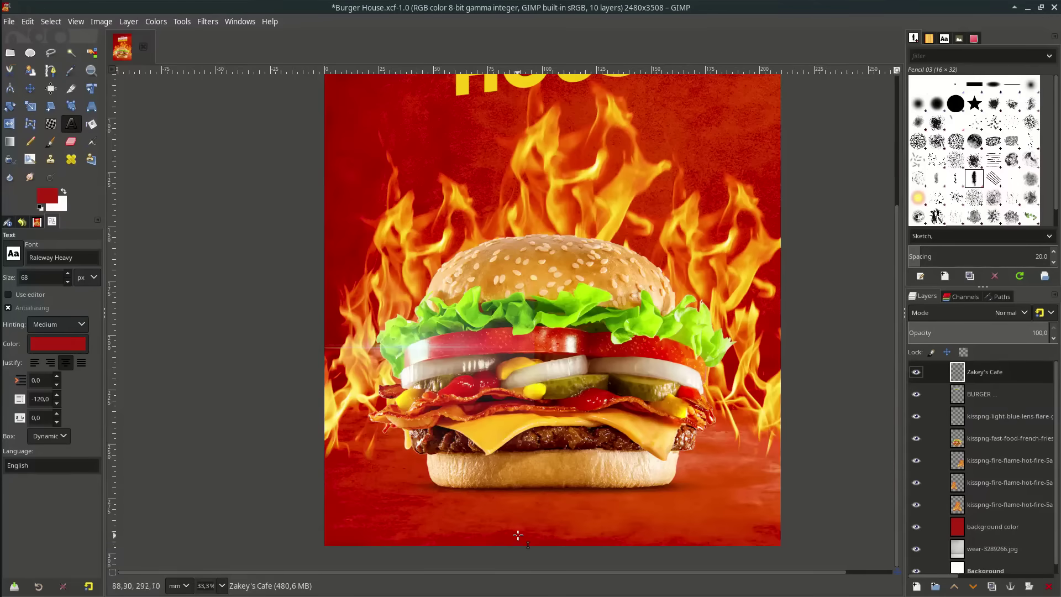
scroll(518, 535, up, 1)
click(470, 519)
text(Doors)
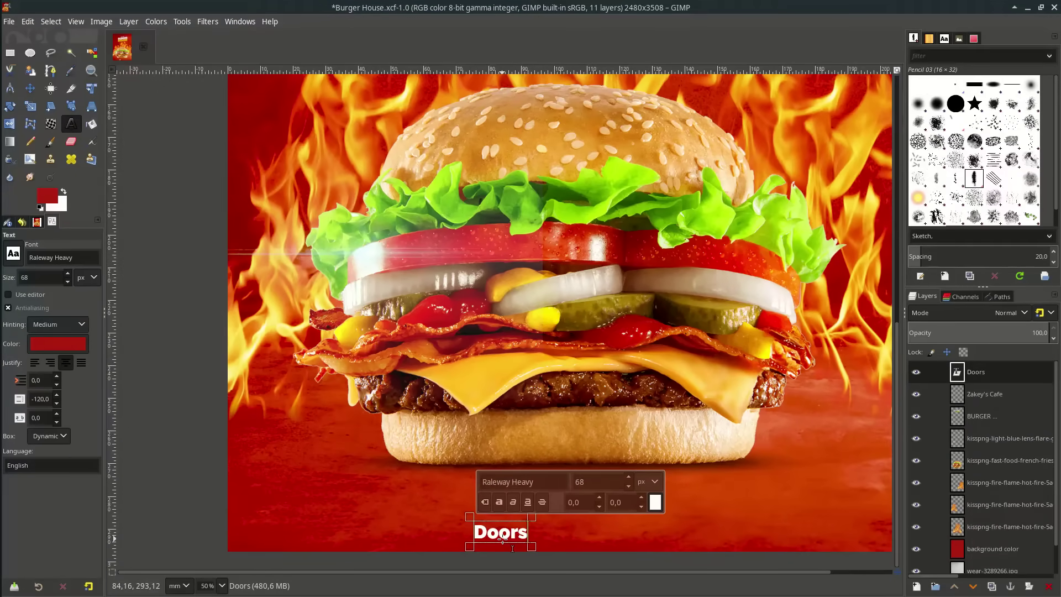
text( open at 10.00 AM. Delivery Or)
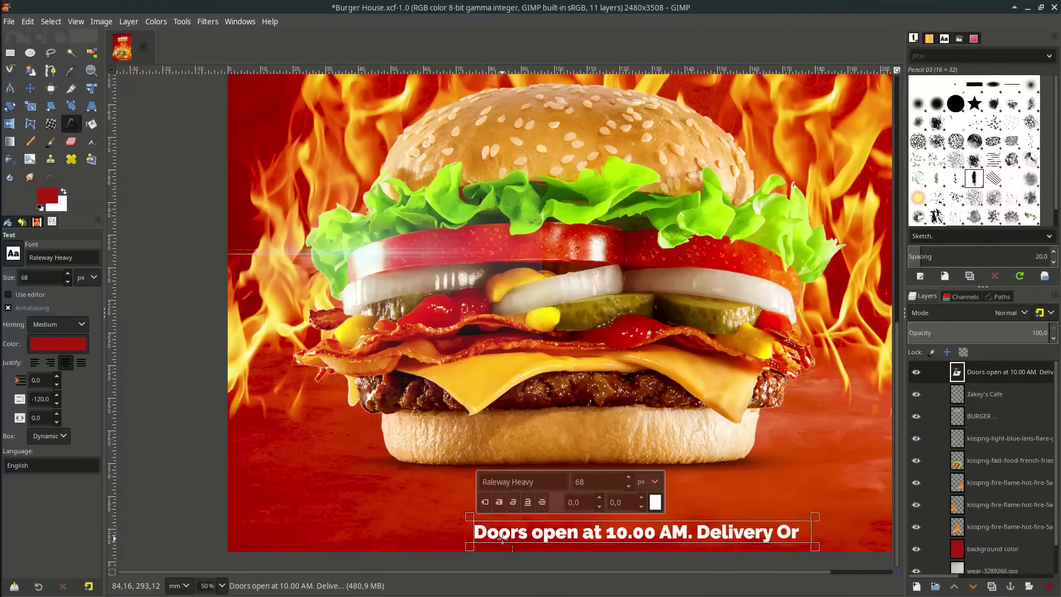
text(der : 0809)
scroll(720, 558, down, 2)
text(-)
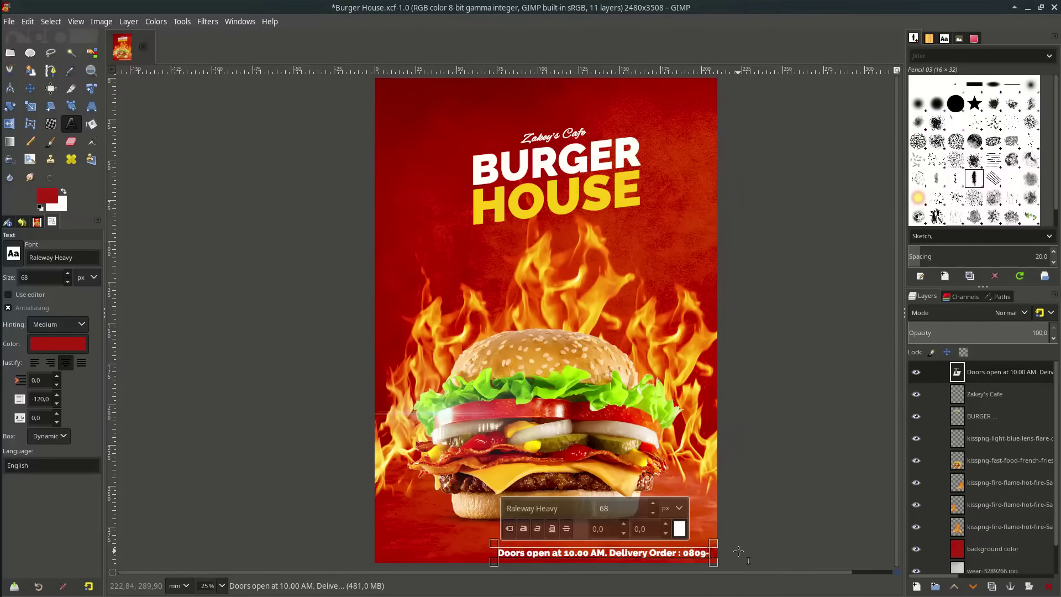
text(8-999)
- Move the opening-hours and delivery line left so it is roughly centred beneath the burger
click(30, 89)
scroll(597, 555, up, 1)
drag(707, 550, 634, 543)
click(71, 124)
click(681, 546)
text(-)
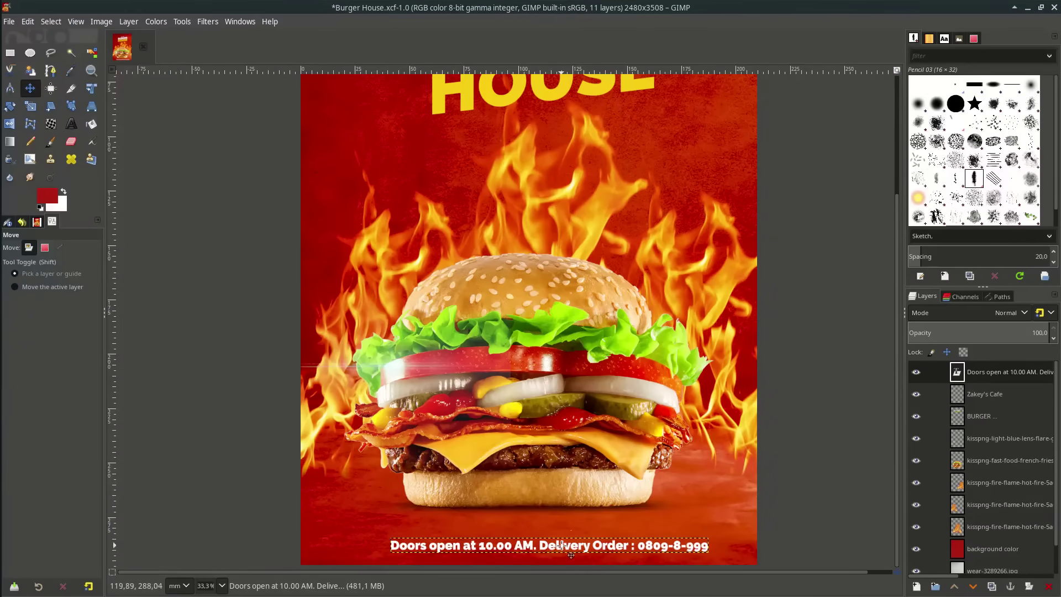
- Change the font of the whole opening-hours and delivery line to Raleway Medium
text(t)
scroll(561, 546, down, 1)
scroll(552, 545, up, 2)
click(487, 531)
key(ctrl+a)
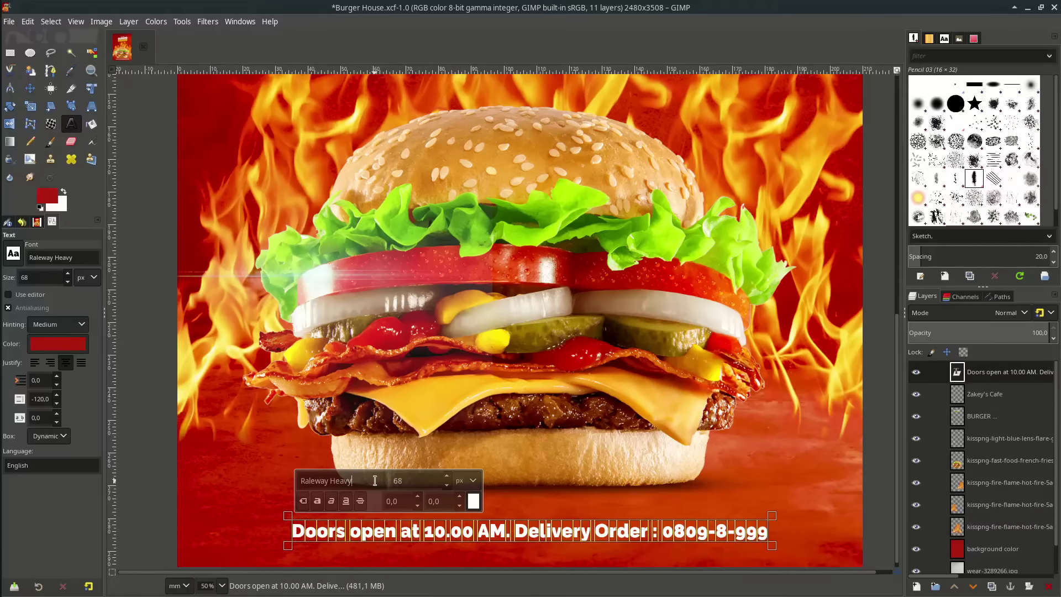
key(BackSpace)
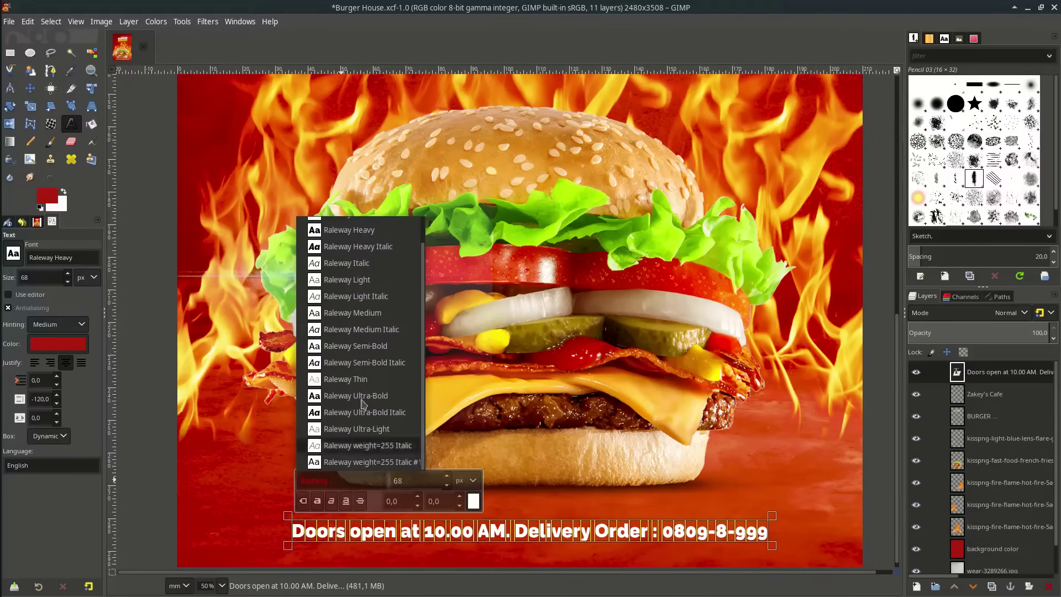
click(354, 313)
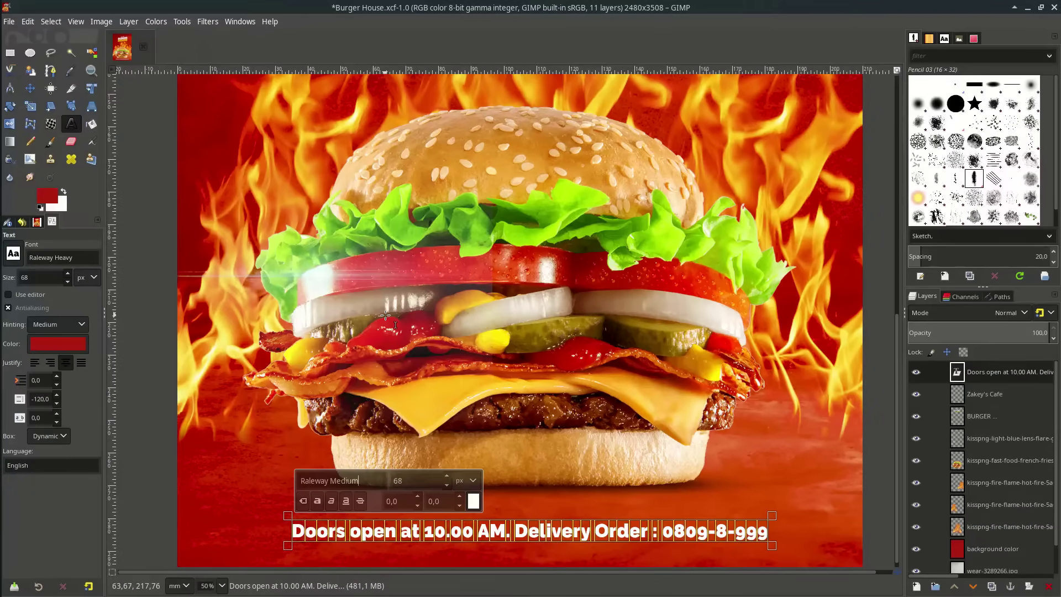
click(30, 88)
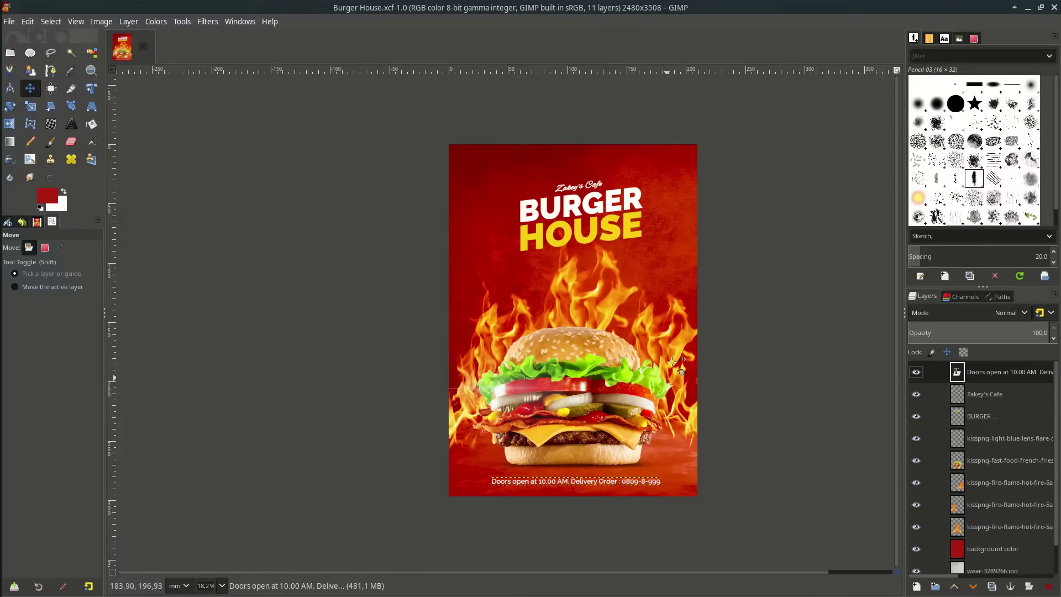
- Import SeekPng.com_grunge-png_79407.png into the poster as a new layer
click(9, 21)
click(83, 89)
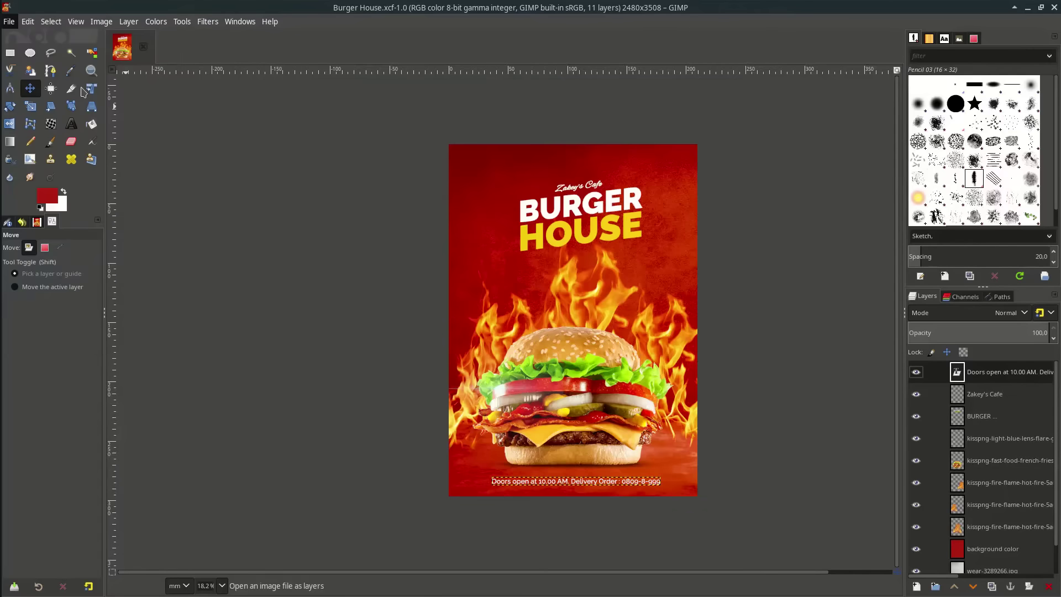
click(453, 247)
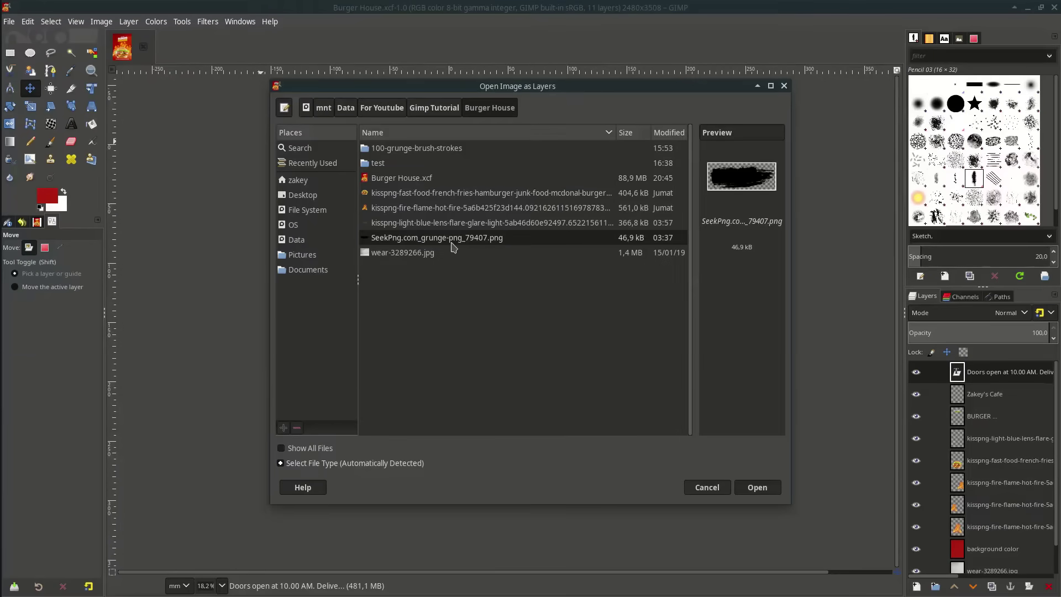
click(758, 488)
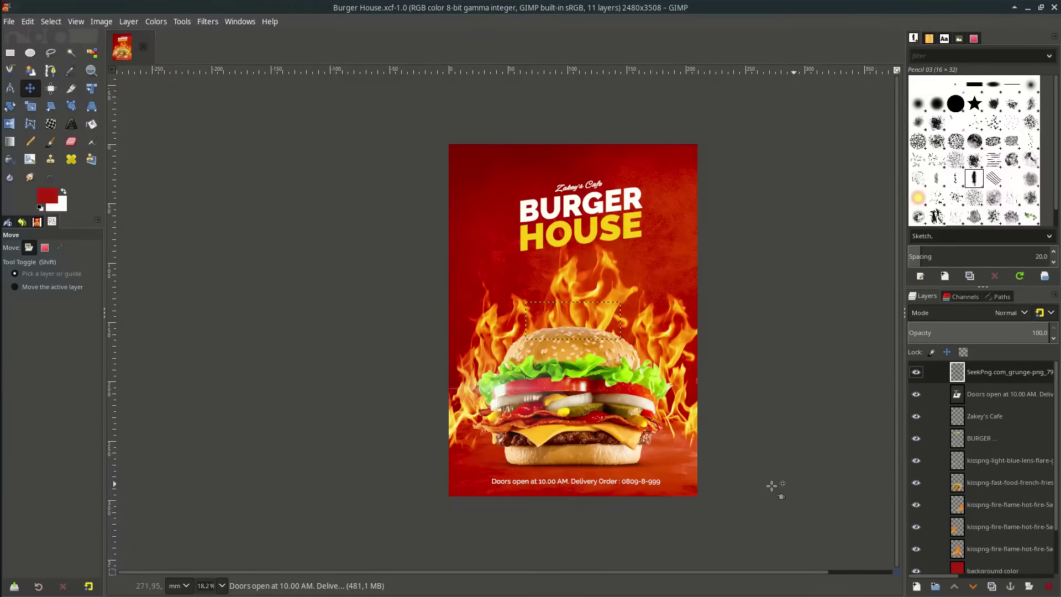
- Enlarge the black grunge stroke to span the title area and place its layer directly beneath the BURGER HOUSE text layer
scroll(604, 328, up, 1)
scroll(604, 329, up, 1)
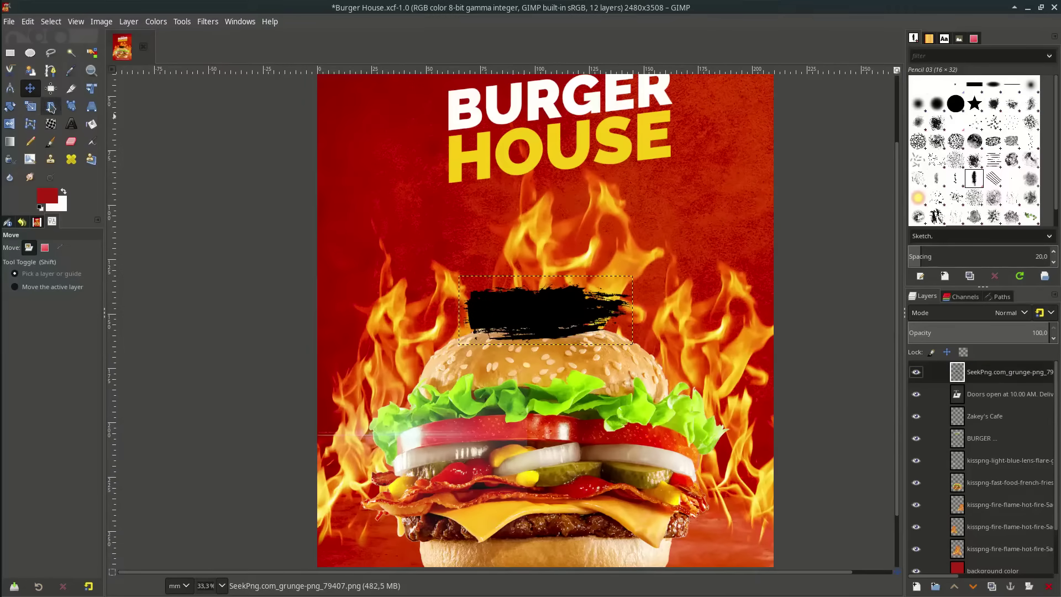
click(30, 106)
click(673, 381)
drag(674, 382, 790, 299)
key(m)
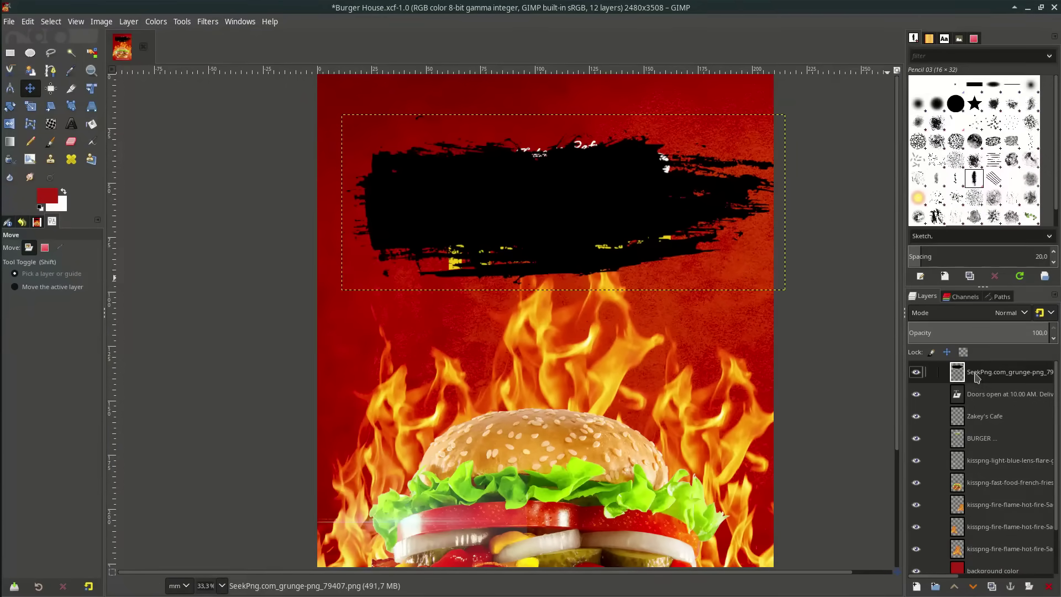
drag(976, 378, 1006, 446)
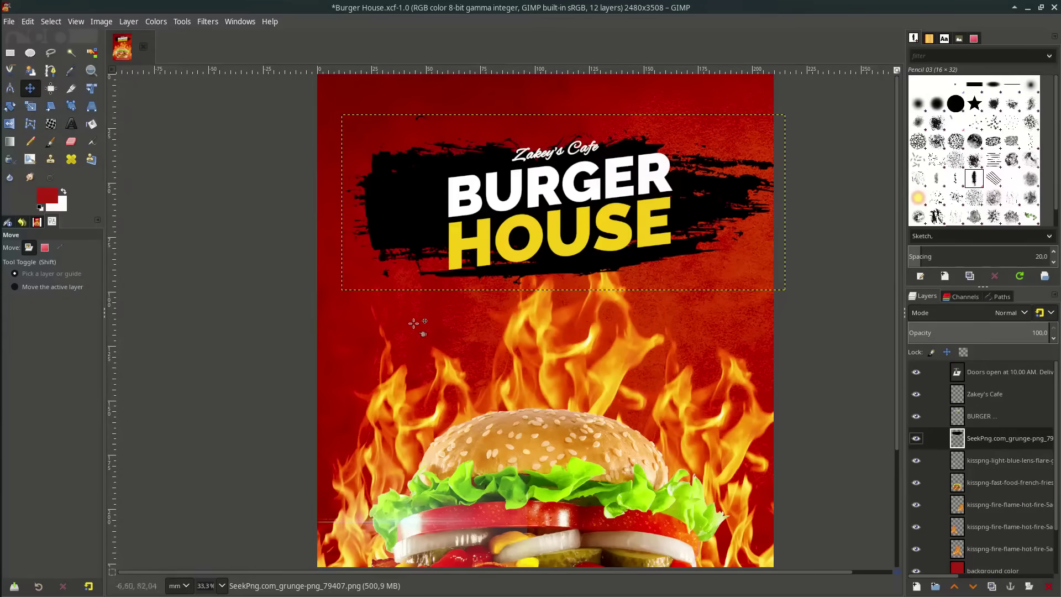
- Shear the grunge stroke vertically so its right end rises to match the slant of the title
click(50, 106)
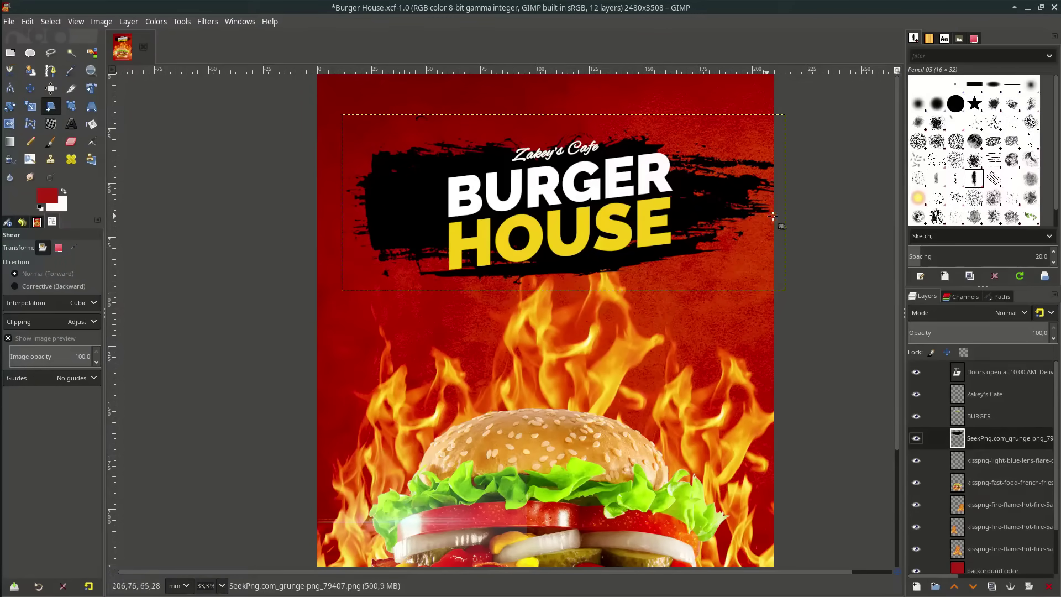
drag(784, 215, 768, 159)
key(Return)
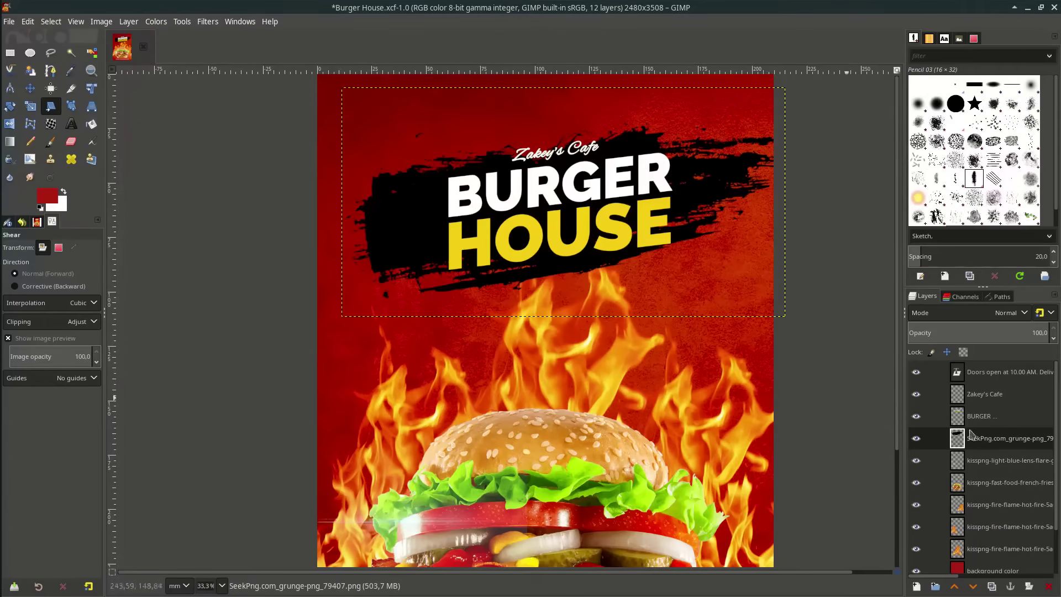
key(m)
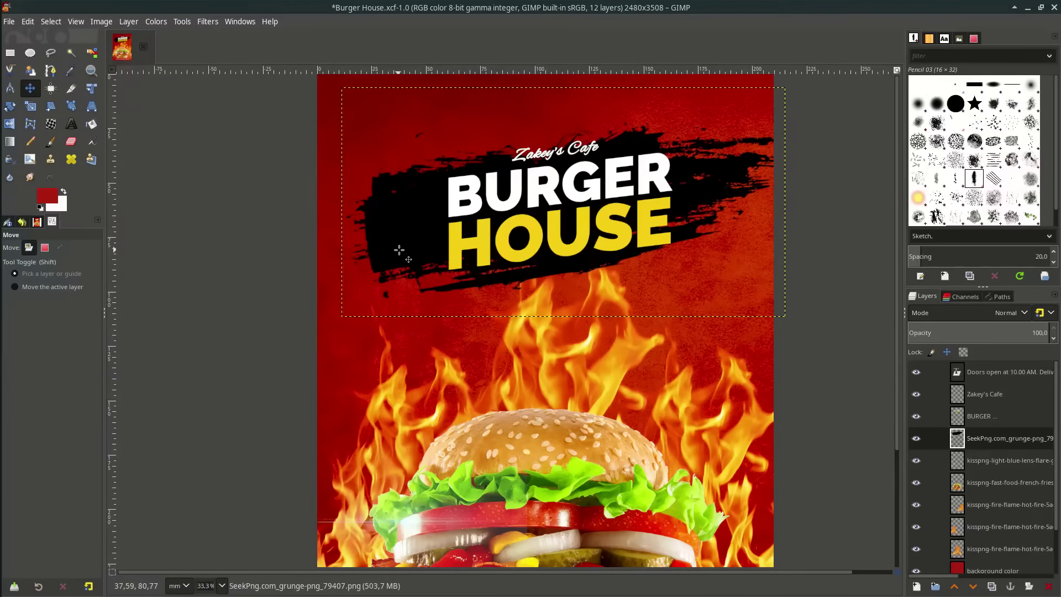
- Stretch the grunge stroke taller at its upper and lower edges so it fully backs the tagline and title
click(35, 109)
scroll(588, 176, down, 1)
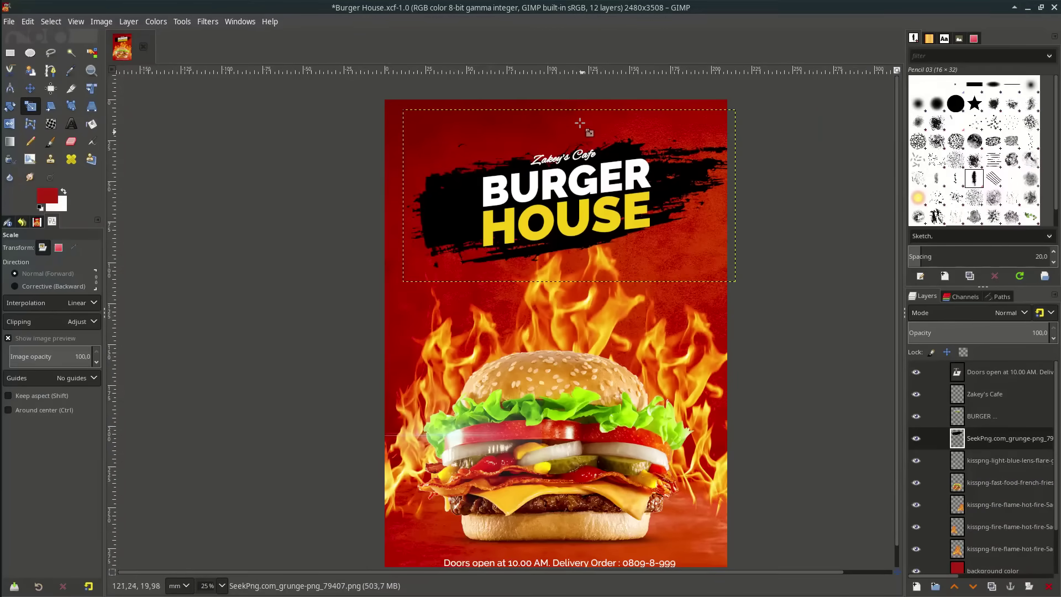
click(581, 121)
drag(579, 119, 573, 102)
key(Return)
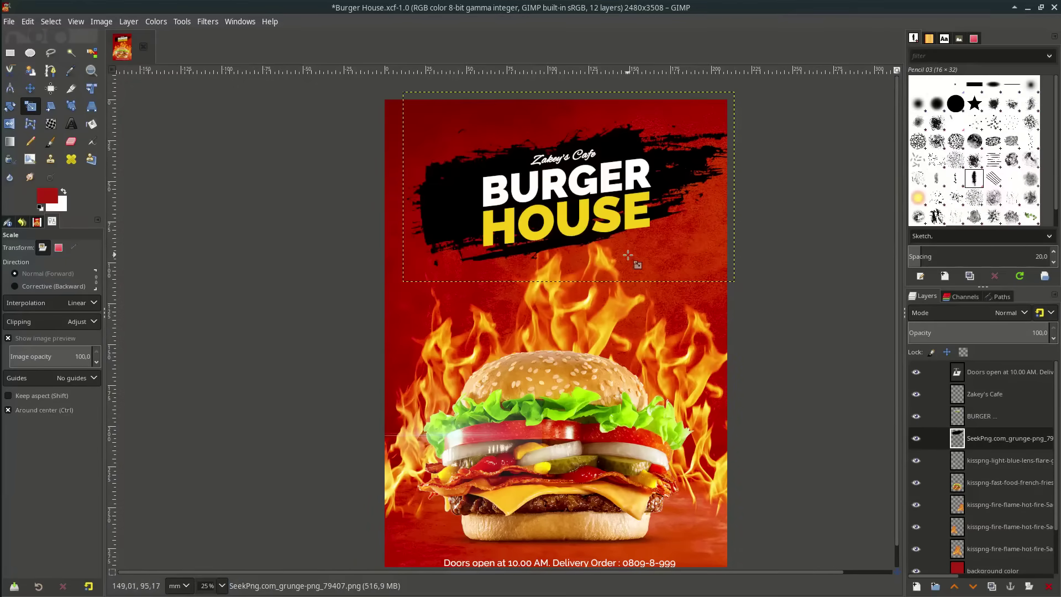
scroll(630, 256, up, 1)
click(584, 243)
drag(582, 242, 579, 258)
key(Return)
scroll(579, 258, down, 1)
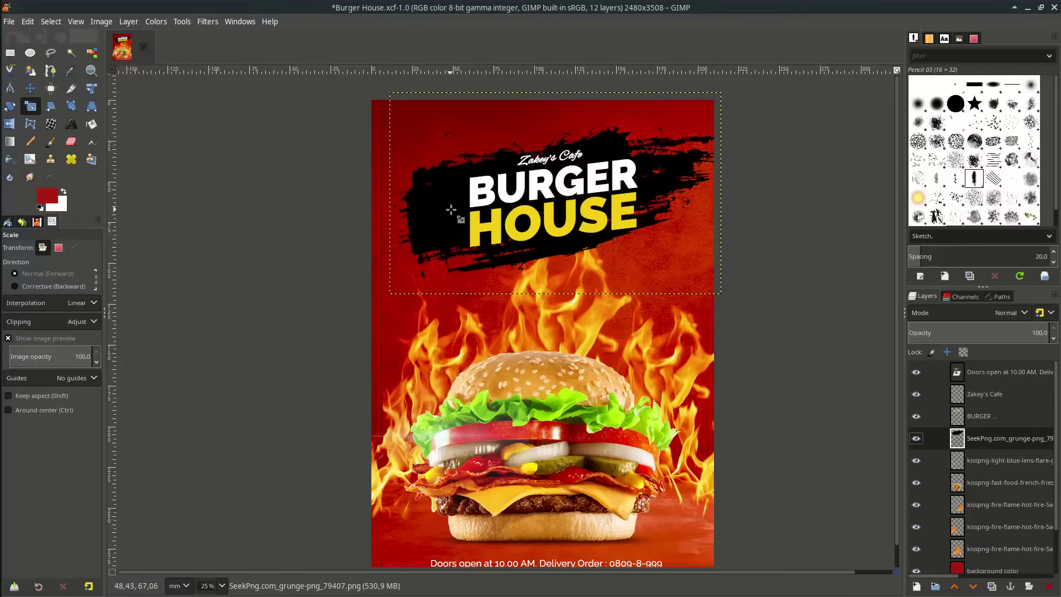
- Select the title's grunge stroke from its alpha and fill it with the very dark red 280703
right_click(991, 445)
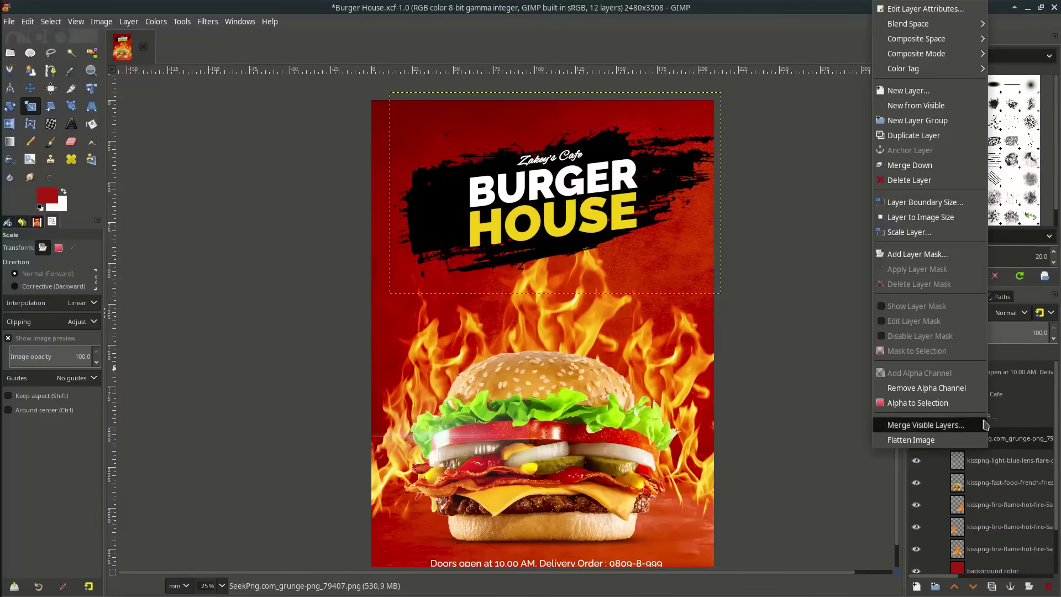
click(923, 402)
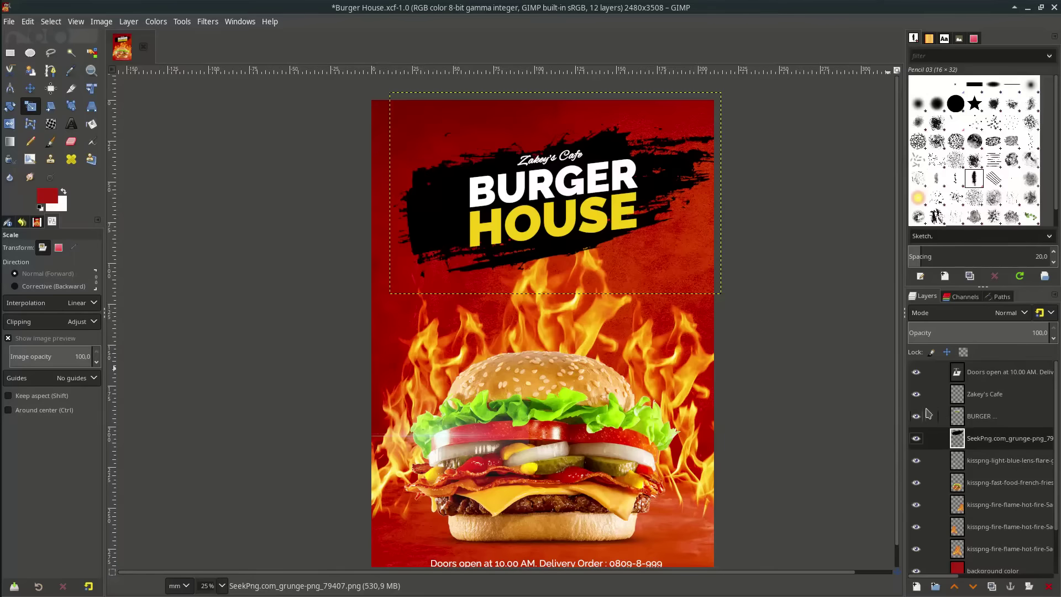
click(47, 196)
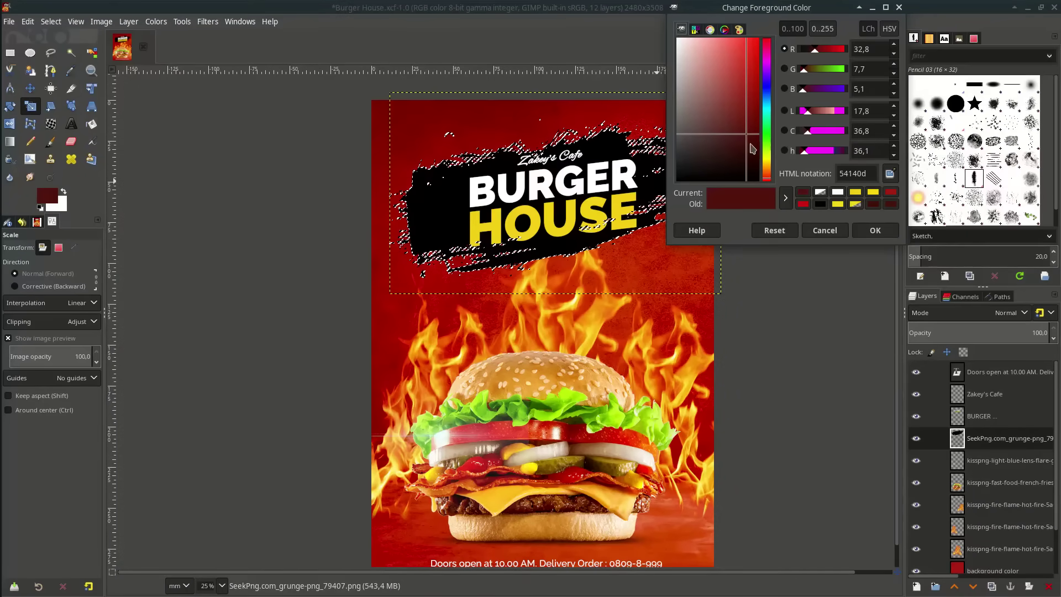
drag(753, 151, 753, 156)
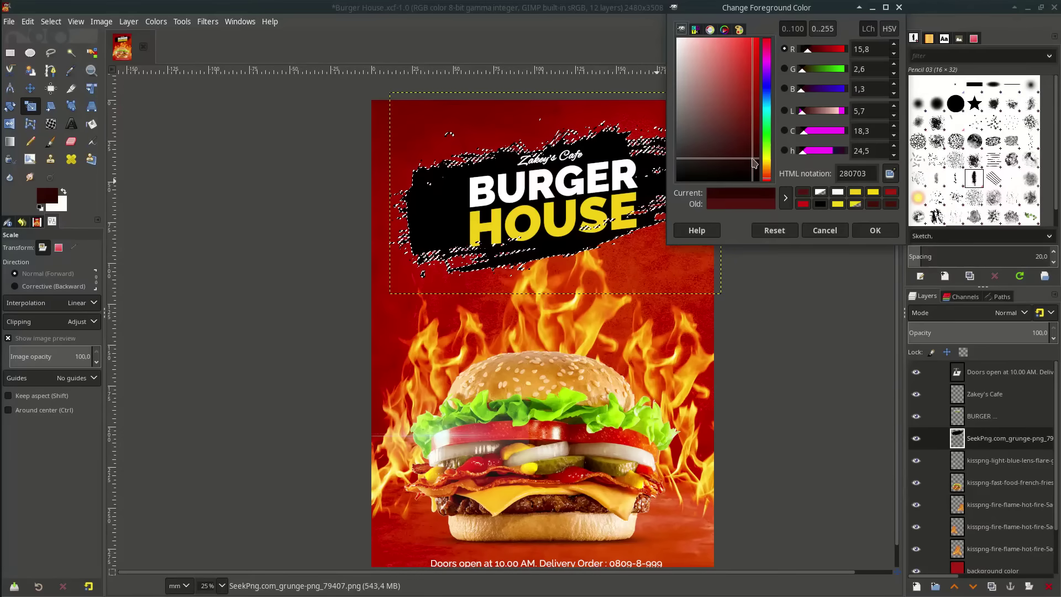
click(855, 230)
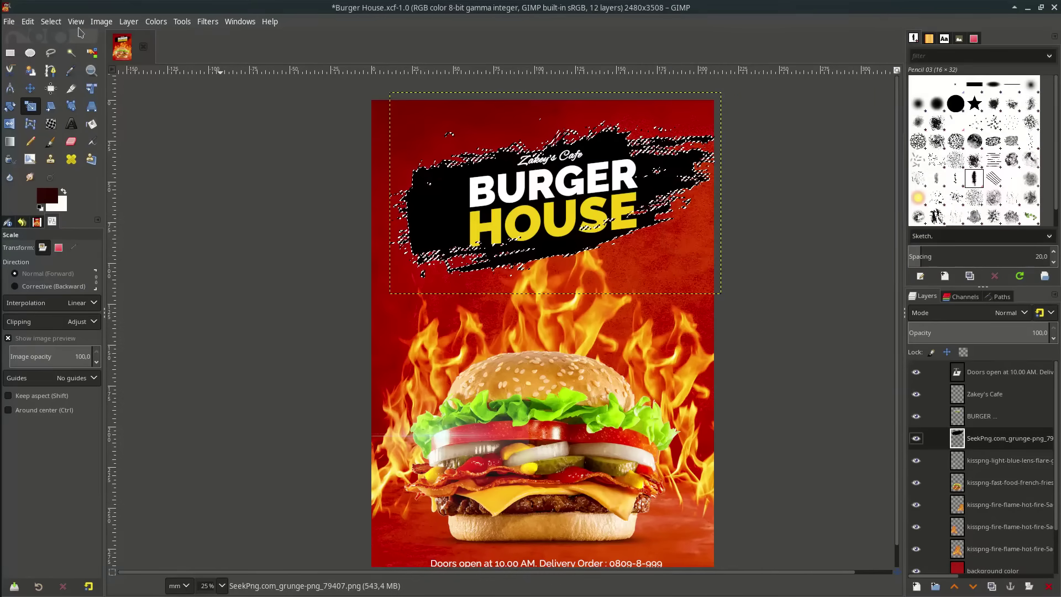
click(28, 21)
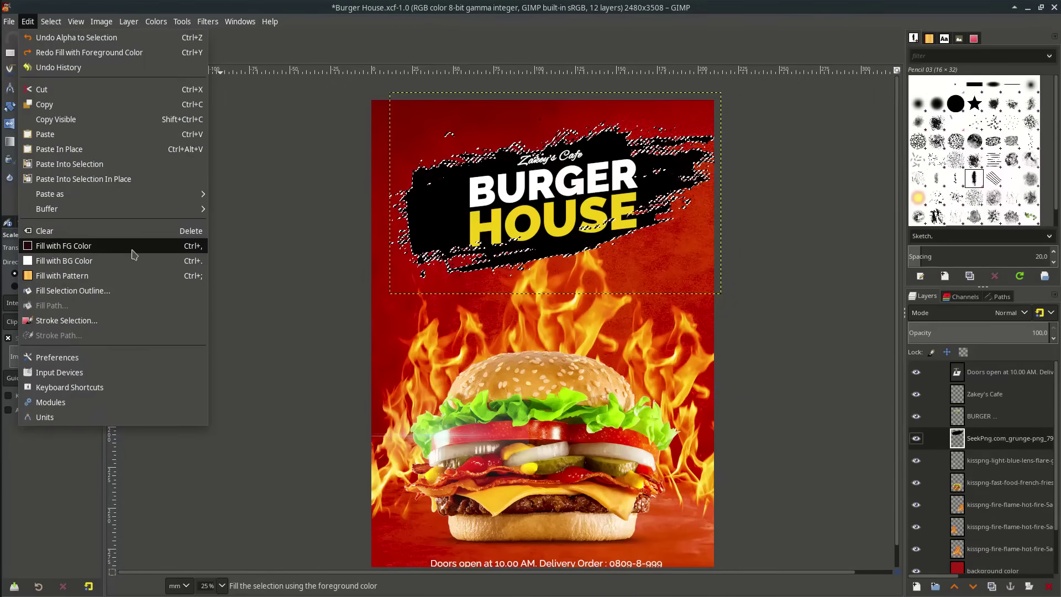
click(131, 247)
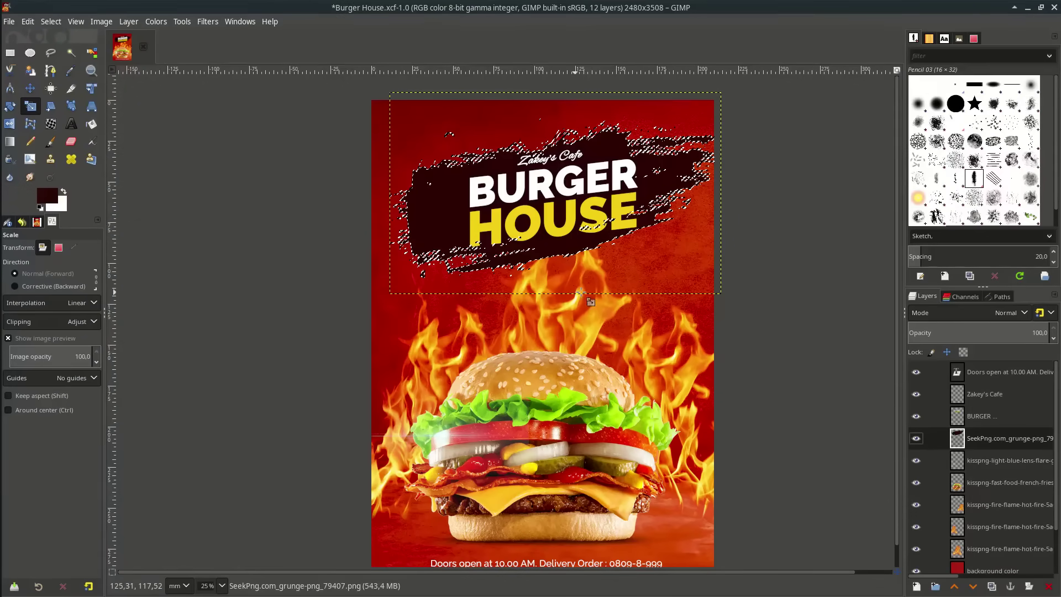
- Import 100-grunge-brush-strokes-16.png from the 100-grunge-brush-strokes folder as a new layer
scroll(580, 293, down, 2)
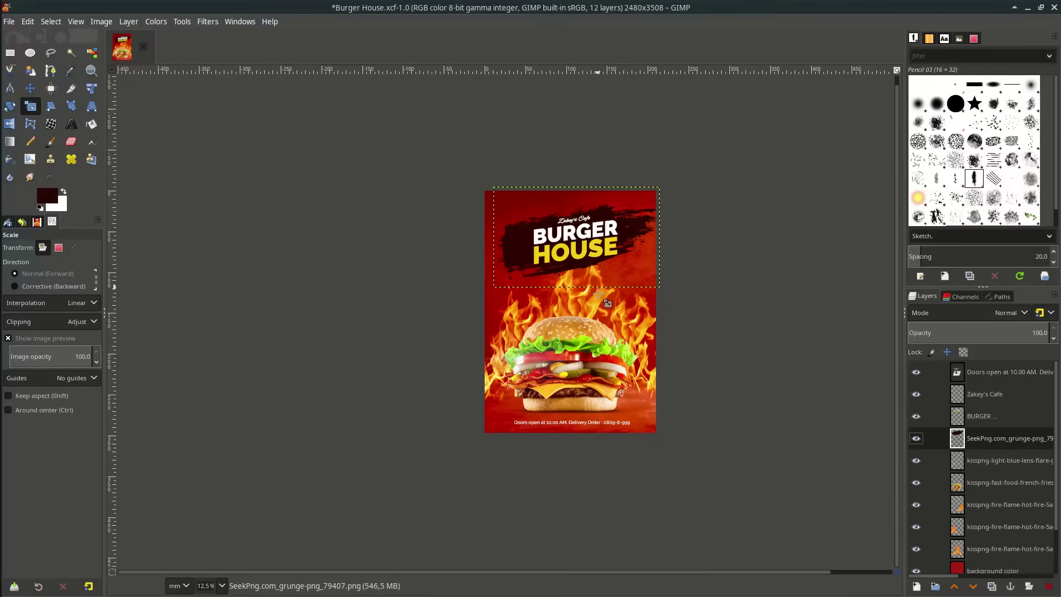
scroll(598, 294, up, 1)
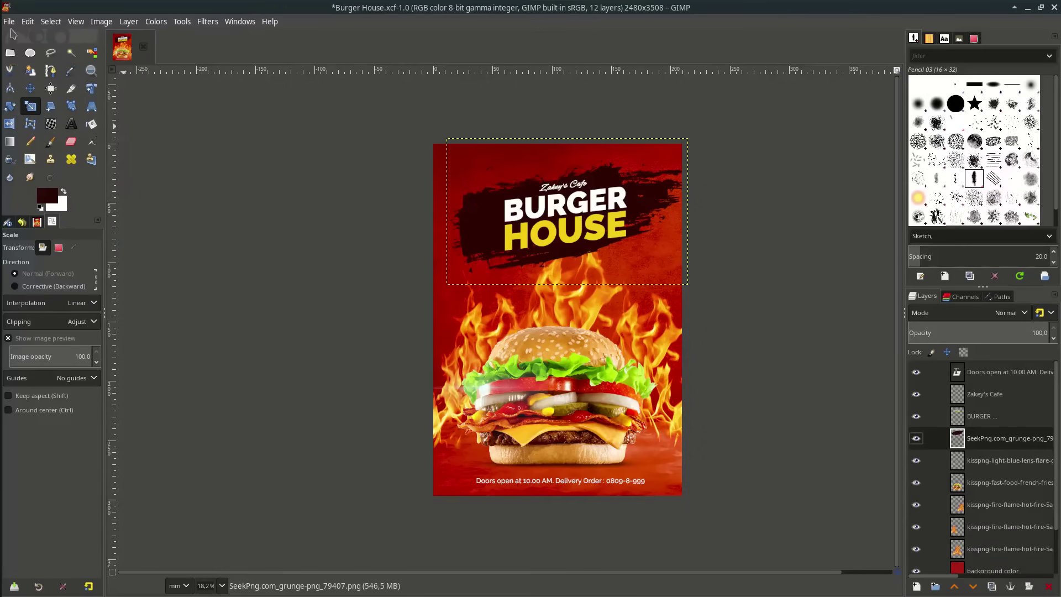
click(9, 22)
click(81, 86)
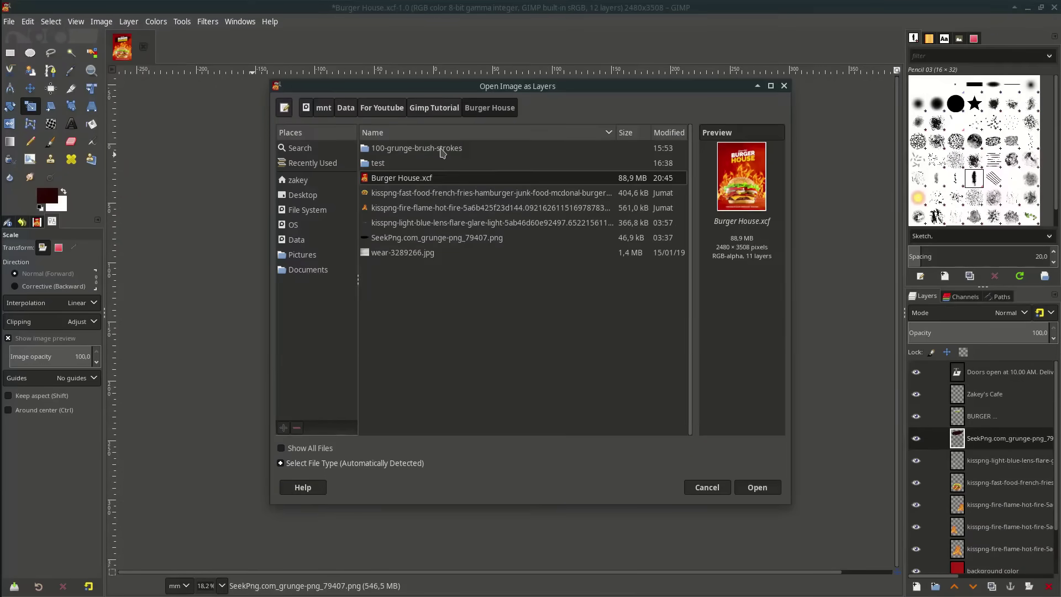
click(442, 151)
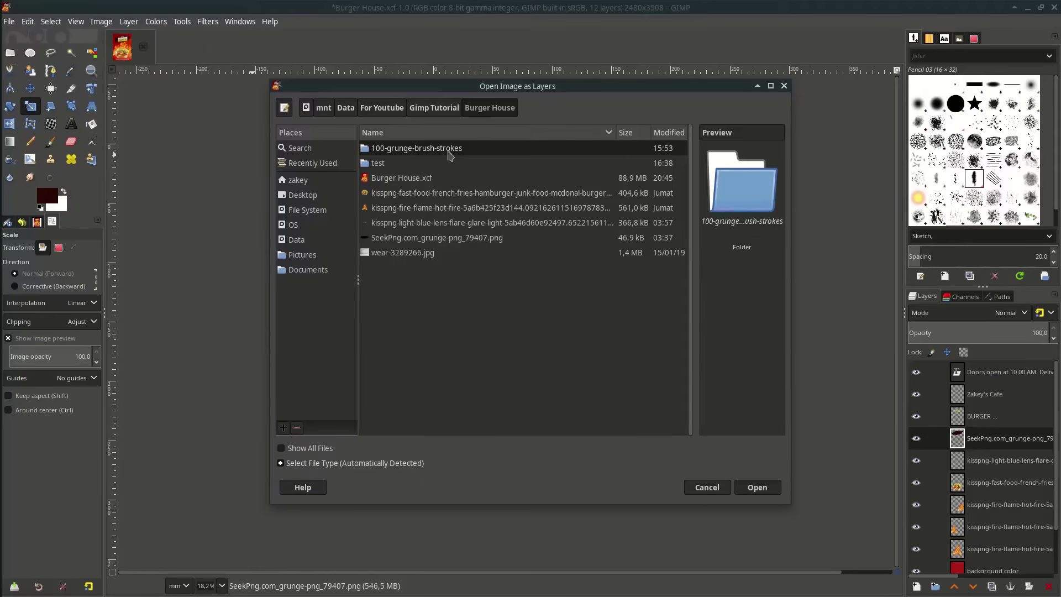
double_click(449, 152)
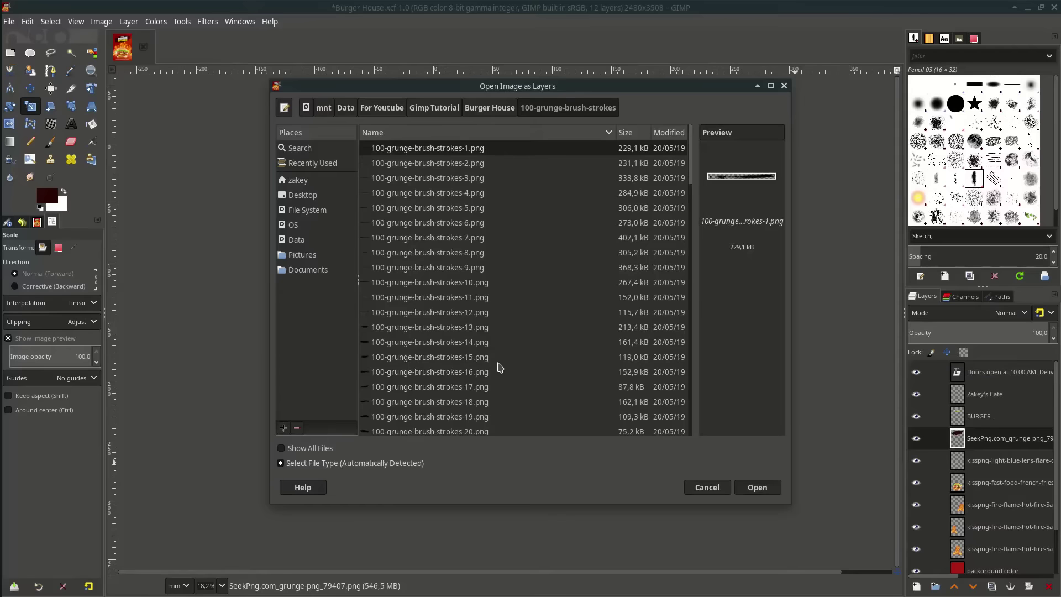
click(502, 372)
double_click(503, 379)
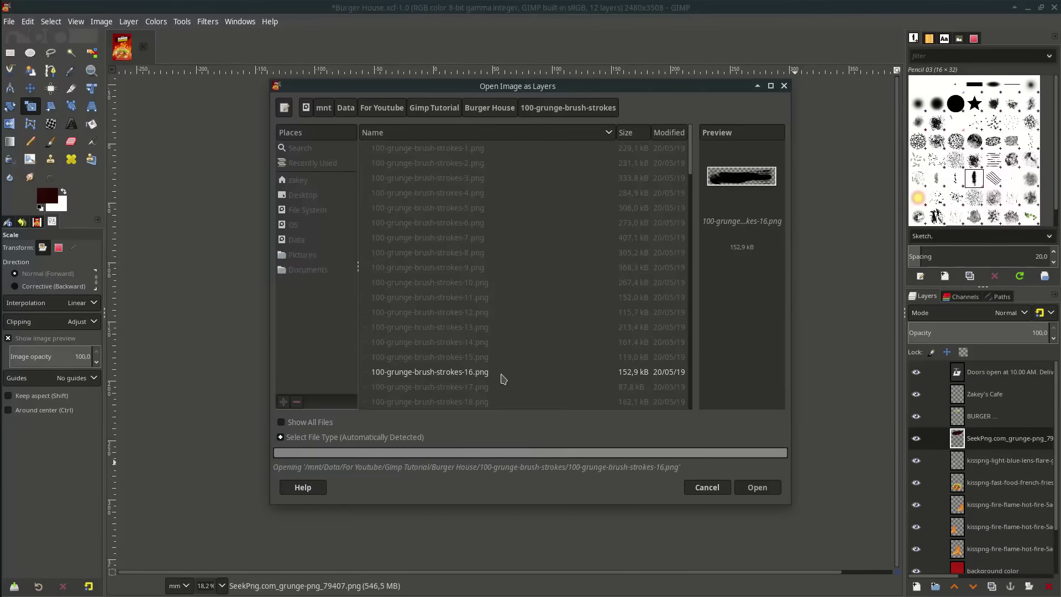
- Move the newly imported brush stroke down behind the opening-hours line at the foot of the poster
scroll(530, 347, up, 2)
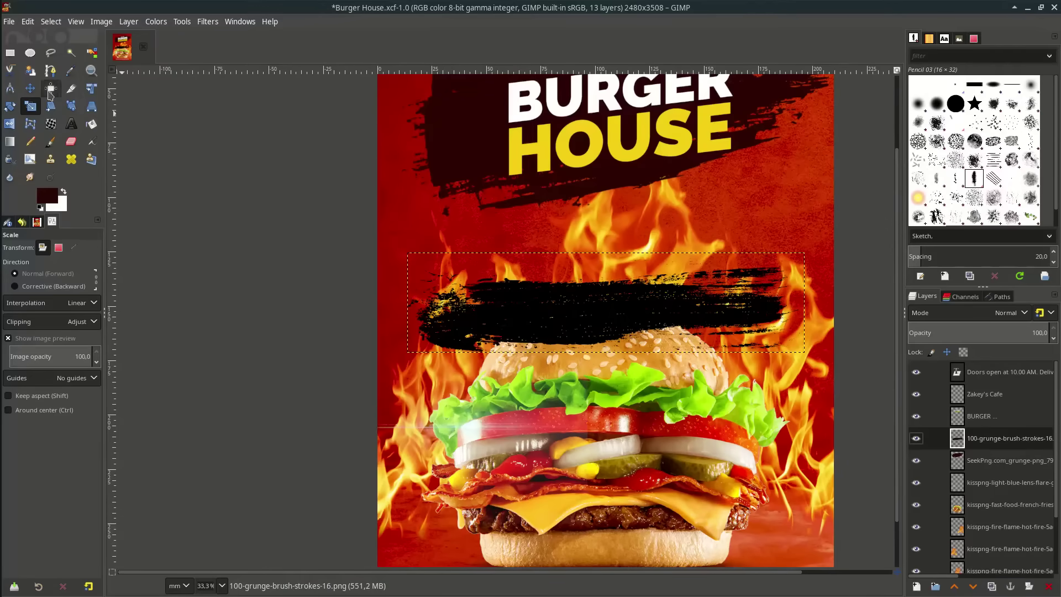
click(30, 88)
scroll(386, 286, down, 2)
mouse_move(484, 301)
mouse_down()
mouse_move(483, 480)
mouse_move(513, 469)
mouse_up()
key(ctrl+z)
scroll(508, 469, up, 2)
- Scale the lower brush stroke down in height to a thin band behind the opening-hours line
click(30, 106)
click(601, 395)
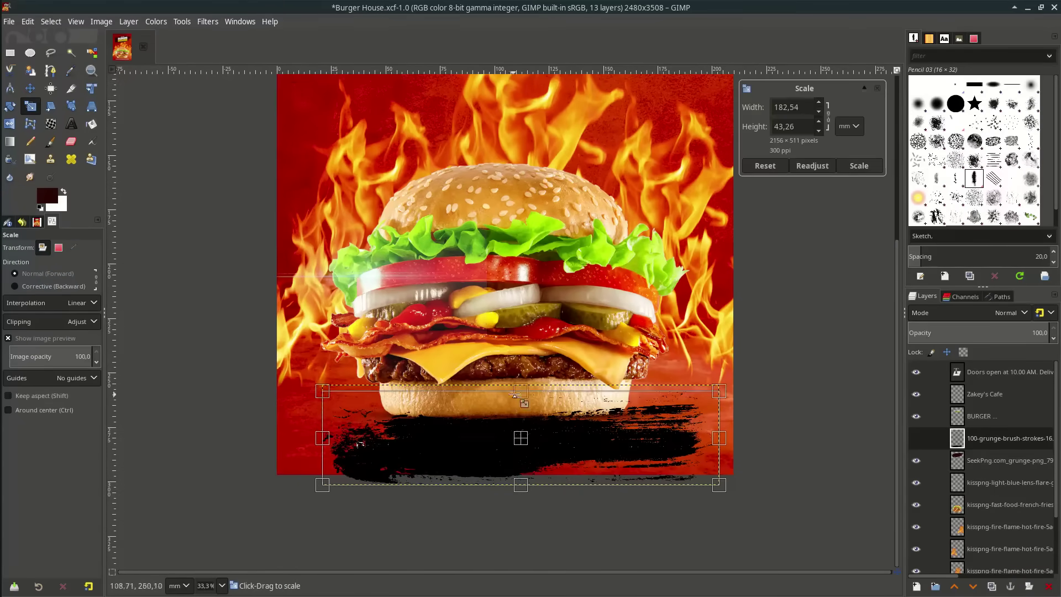
drag(520, 386, 520, 432)
drag(520, 459, 517, 461)
key(Return)
- Widen the lower brush stroke to the right and extend its lower edge slightly around the opening-hours line
scroll(519, 442, up, 1)
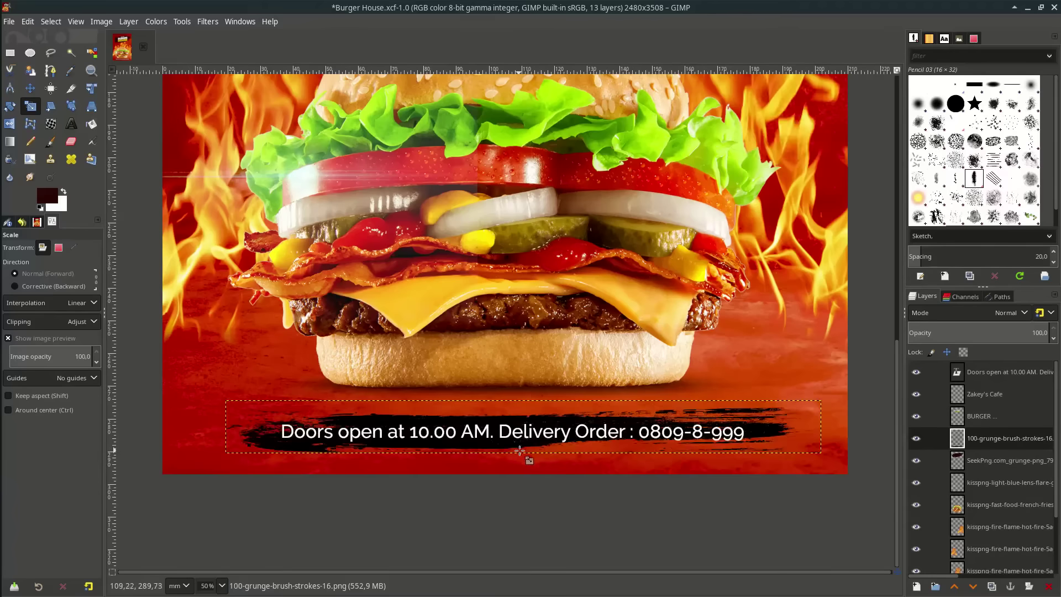
click(523, 450)
drag(821, 428, 839, 428)
drag(520, 464, 519, 458)
key(Return)
scroll(518, 459, down, 2)
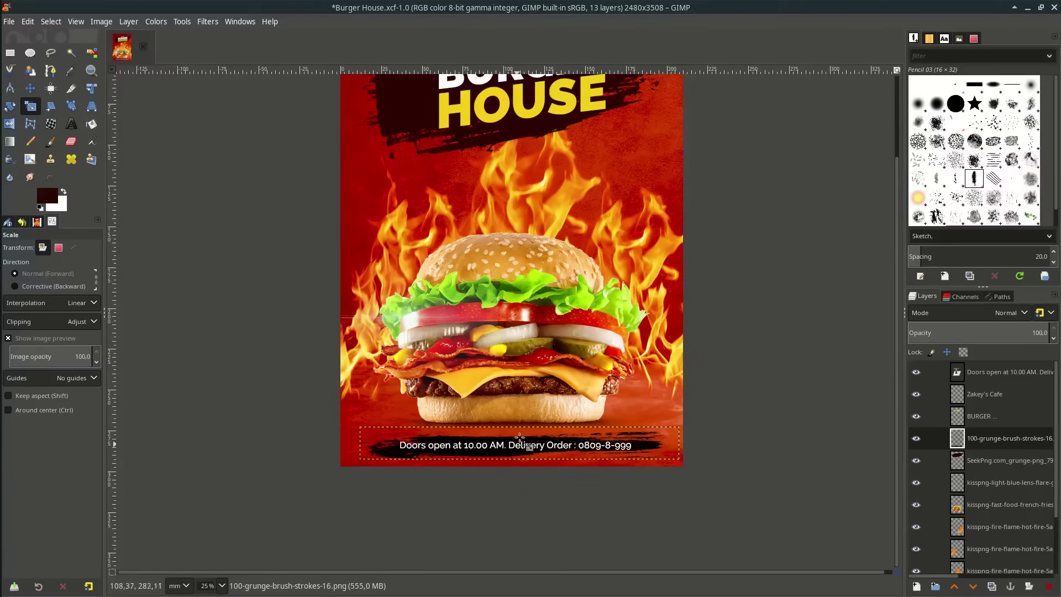
- Select the lower brush stroke from its alpha and fill it with the same dark red foreground colour
right_click(1005, 450)
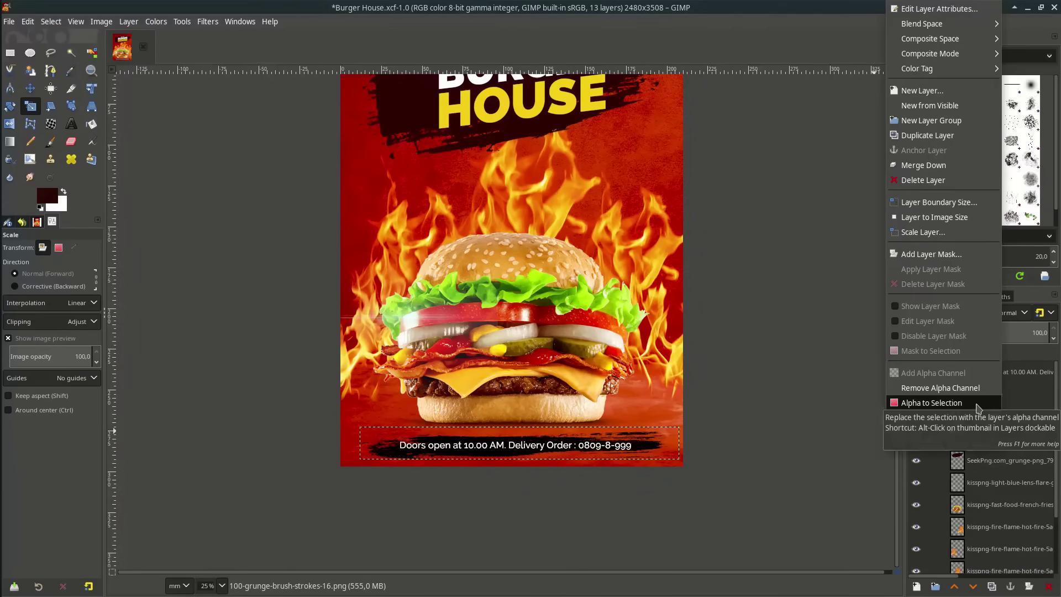
click(979, 408)
click(28, 21)
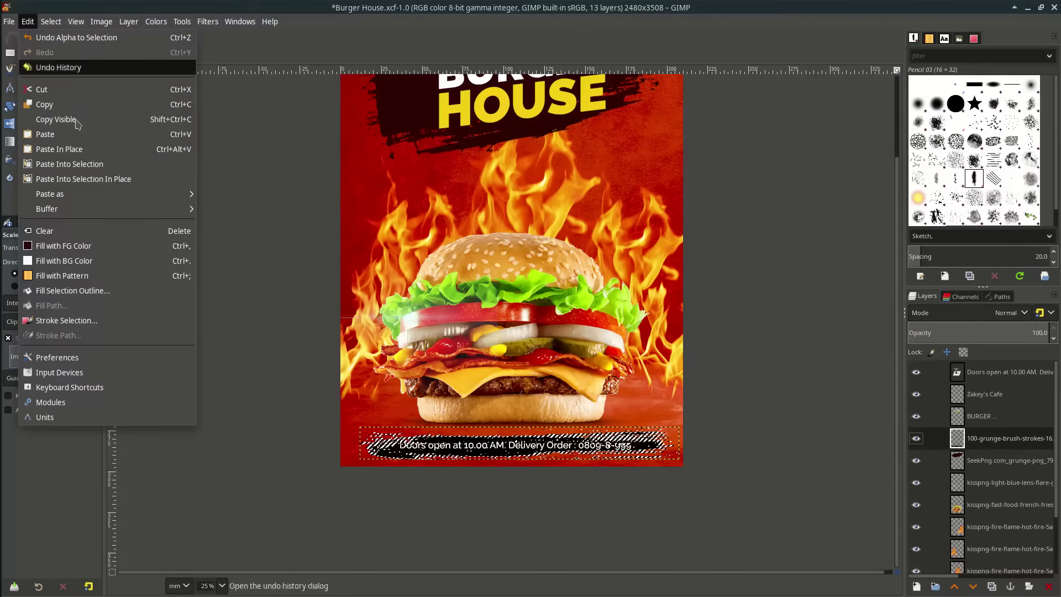
click(138, 246)
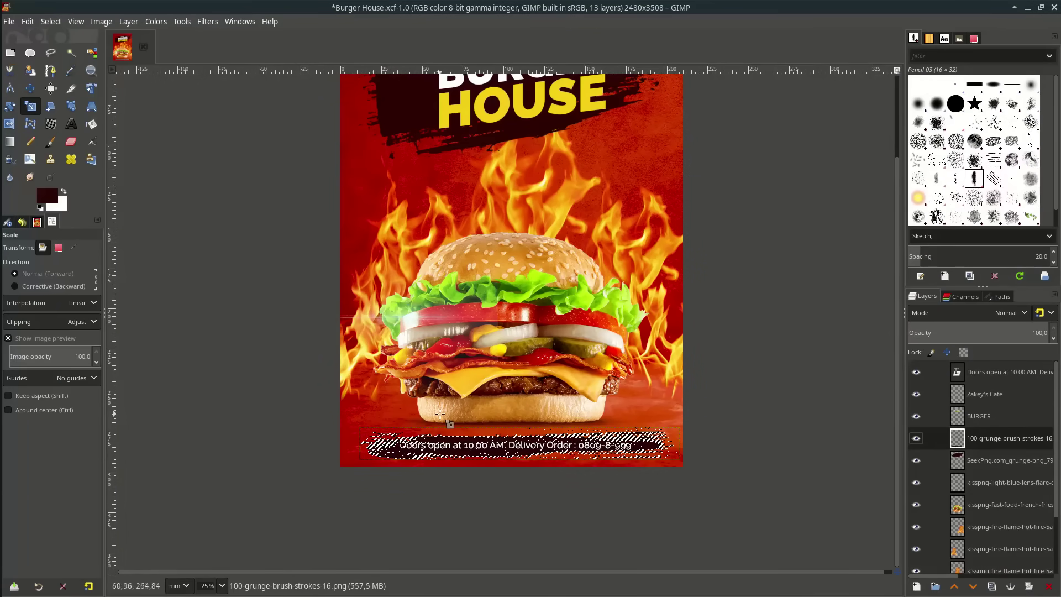
- Save the poster with both dark brush strokes in place
scroll(570, 459, down, 1)
click(30, 88)
click(543, 438)
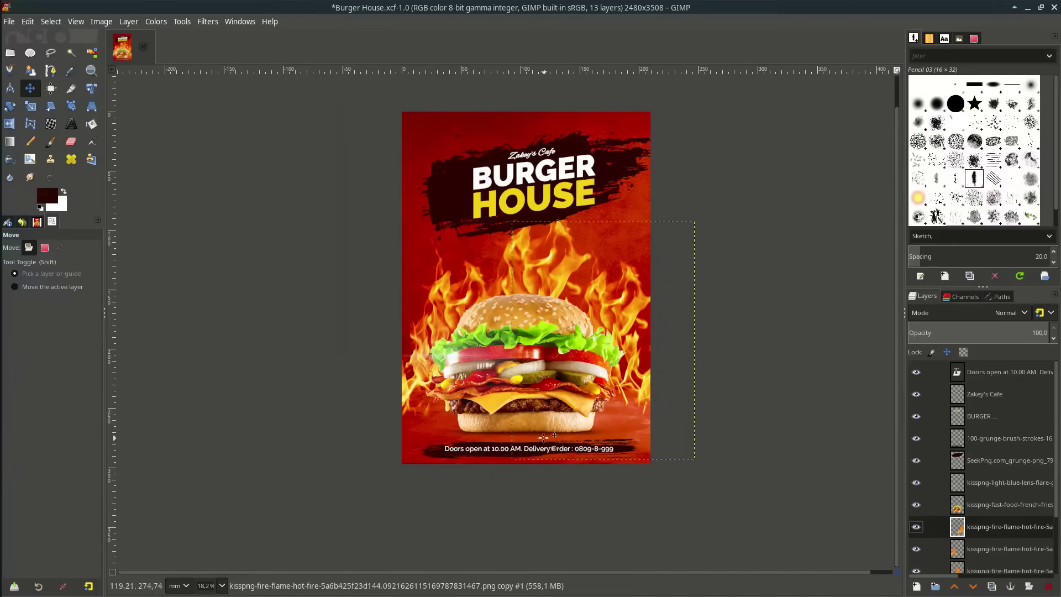
scroll(575, 446, down, 1)
key(ctrl+s)
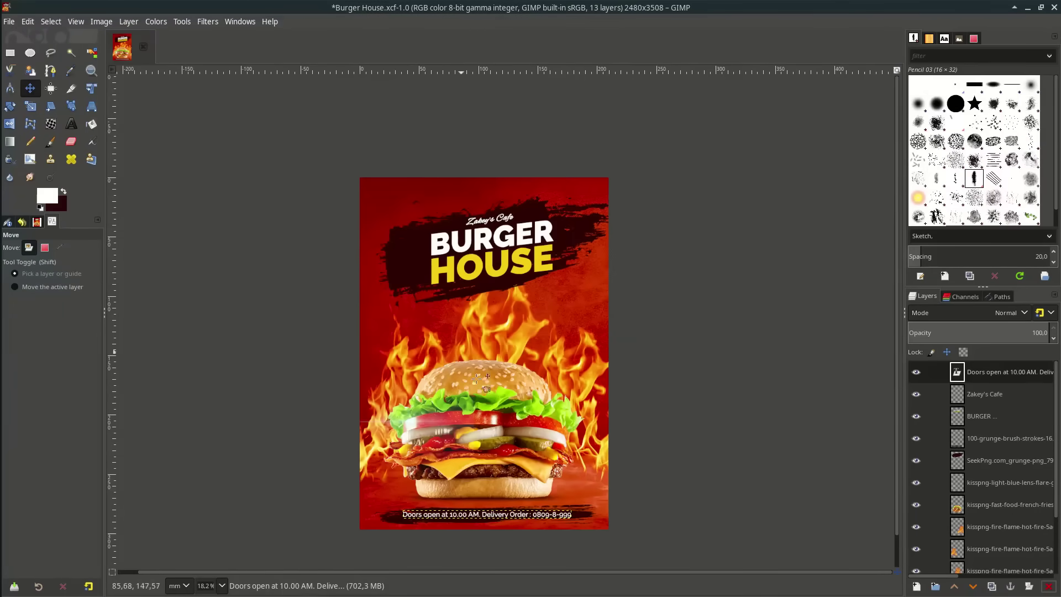
- Move the title's grunge stroke layer below the flame layers, directly above the background color layer, and select the background color layer
click(407, 253)
drag(969, 464, 994, 548)
click(1001, 467)
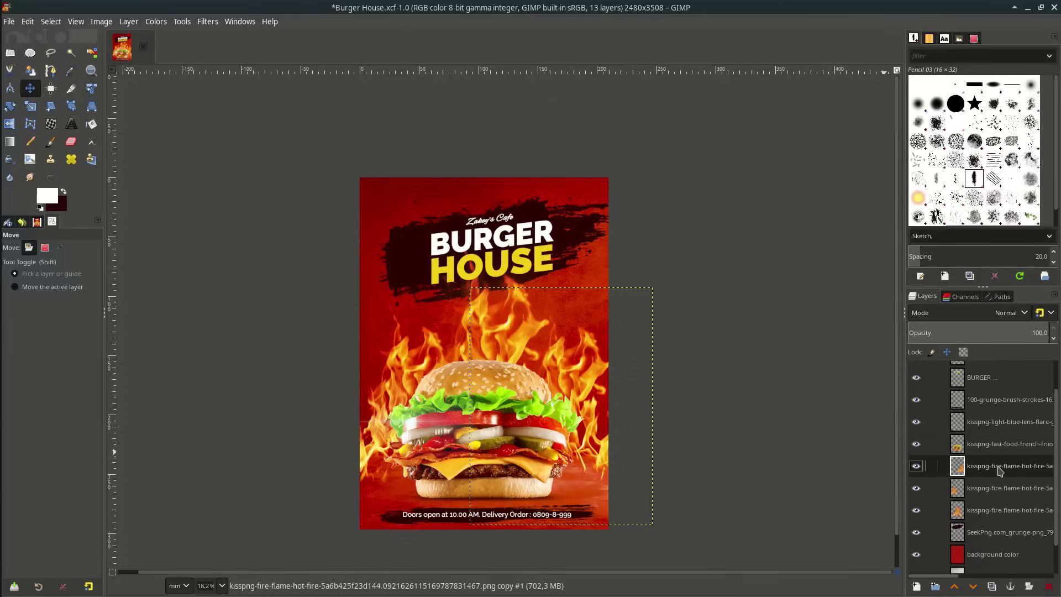
ctrl+scroll(653, 429, down, 1)
click(1028, 553)
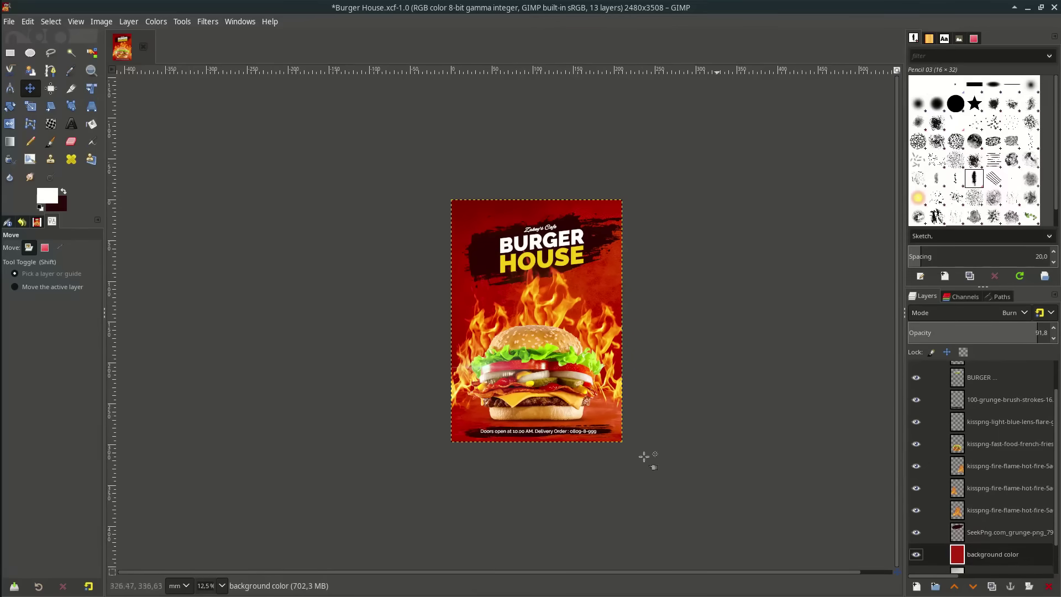